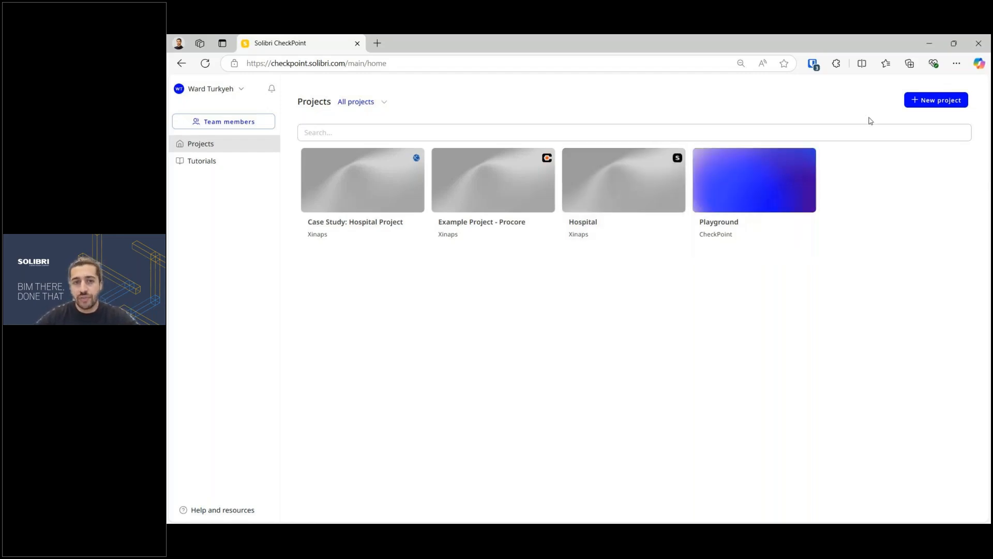
Step: Dismiss the new-project dialog unused and open the Hospital project
click(928, 99)
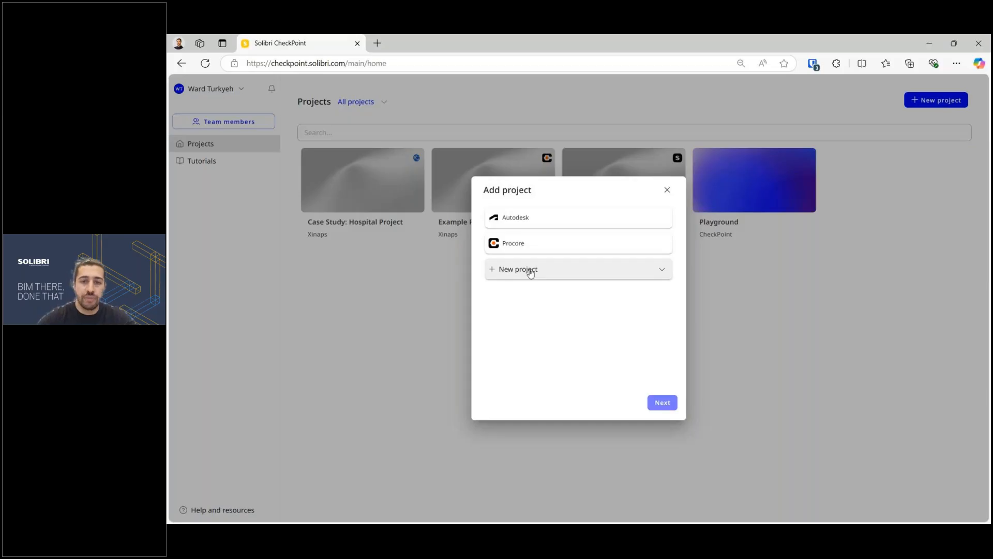
click(667, 191)
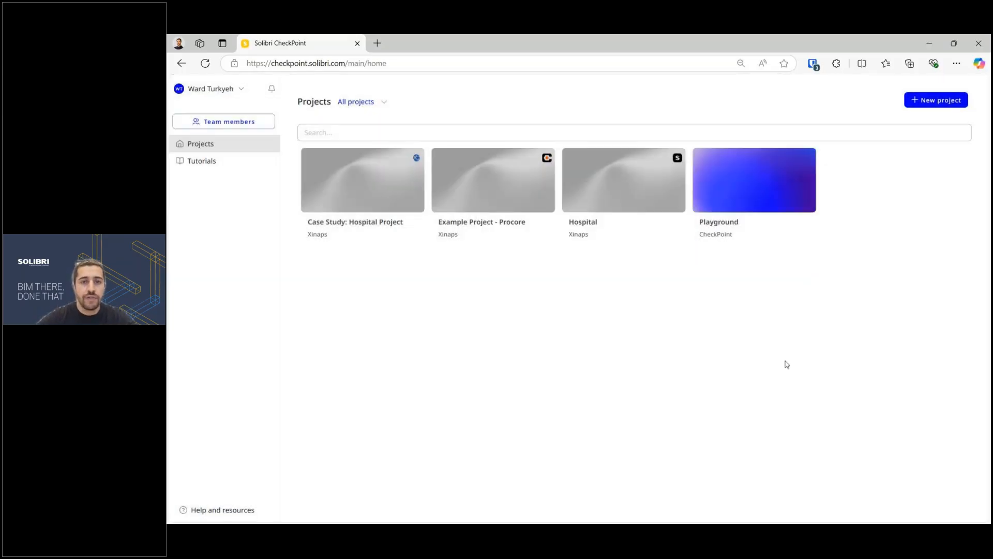
click(623, 197)
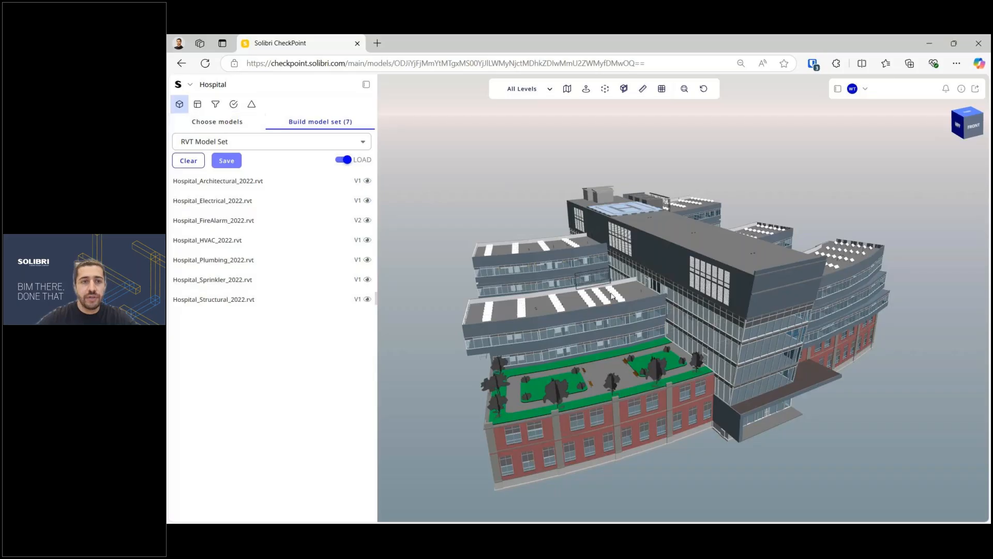
Step: Collapse the model list and orbit the hospital model to a steeper overhead angle
click(365, 84)
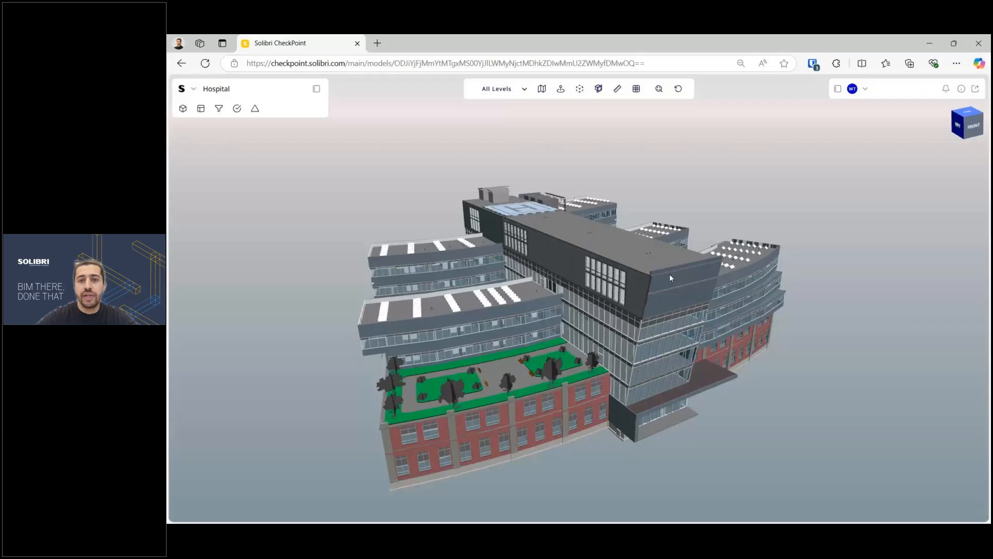
drag(669, 278, 541, 285)
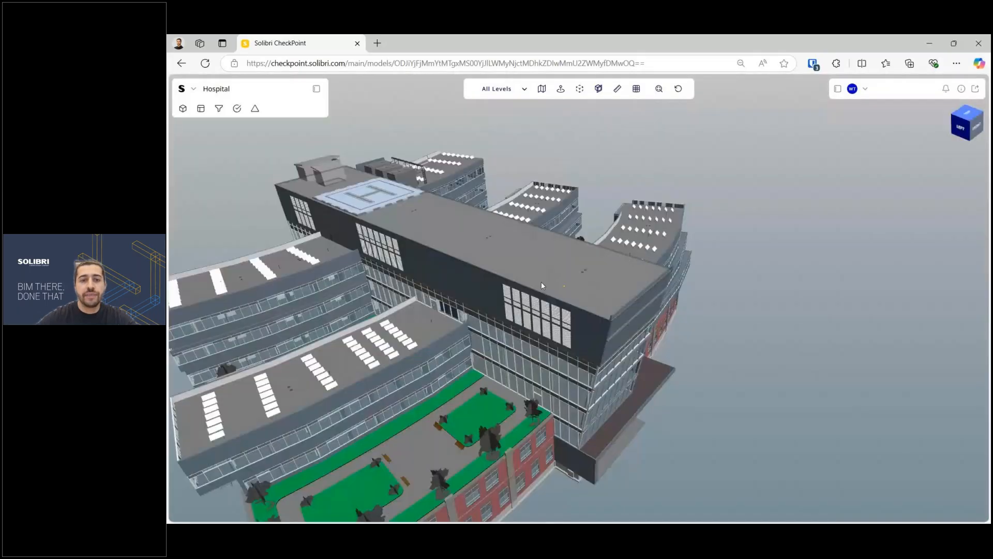
scroll(542, 285, up, 3)
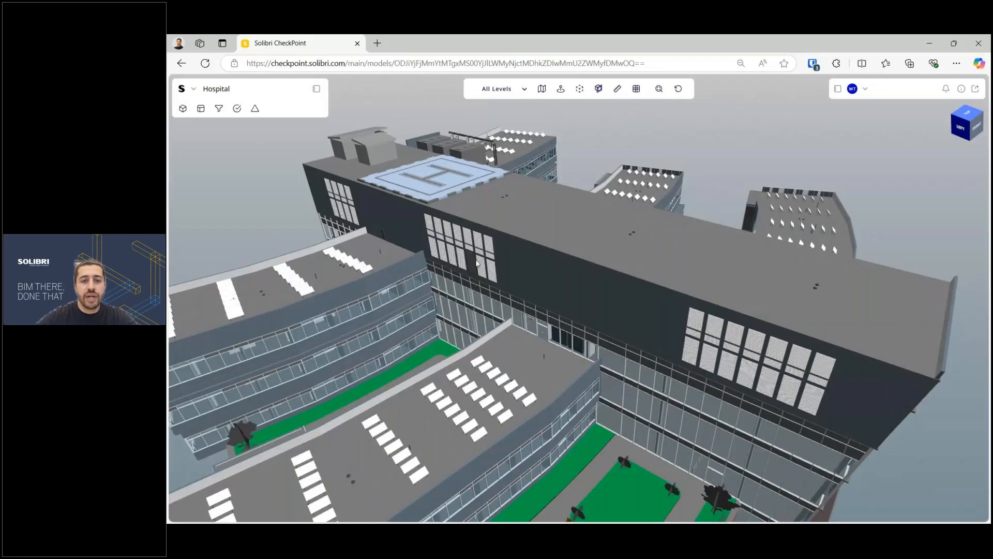
drag(477, 264, 499, 267)
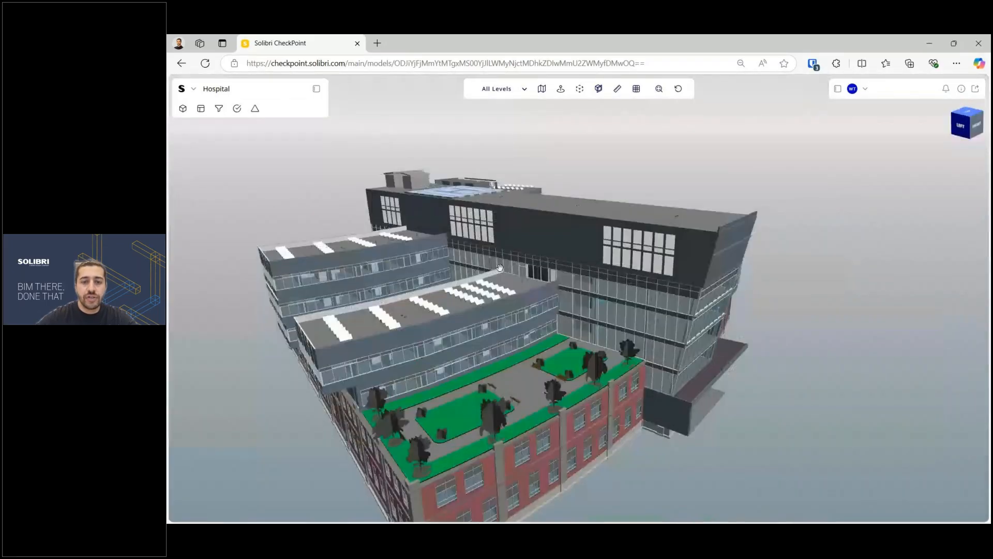
scroll(564, 282, down, 5)
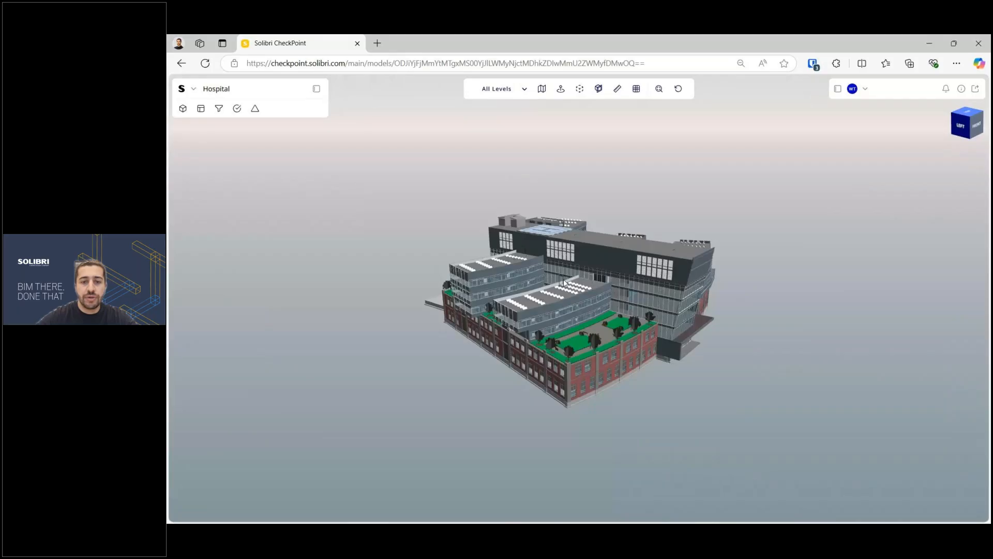
scroll(564, 282, up, 6)
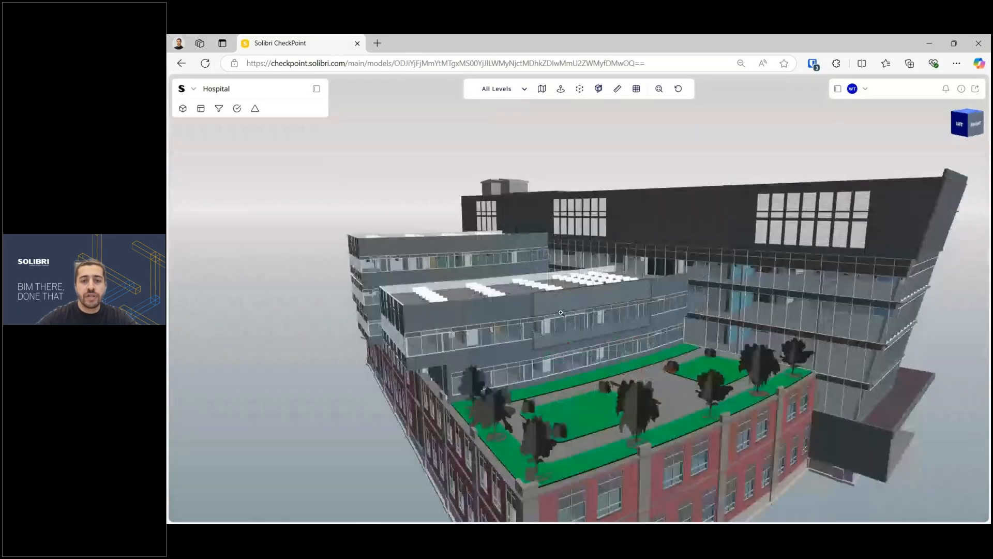
scroll(561, 313, up, 6)
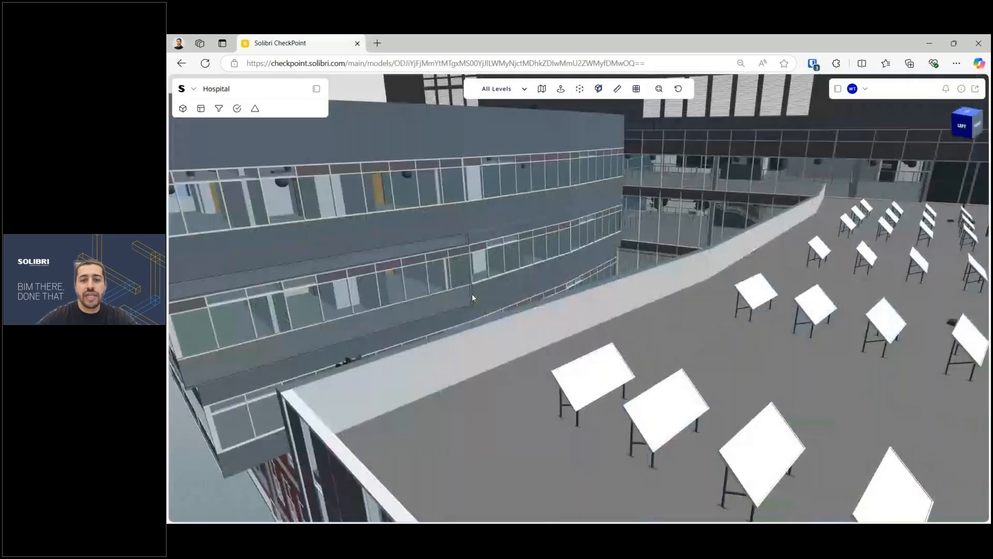
scroll(501, 297, down, 5)
scroll(569, 269, down, 4)
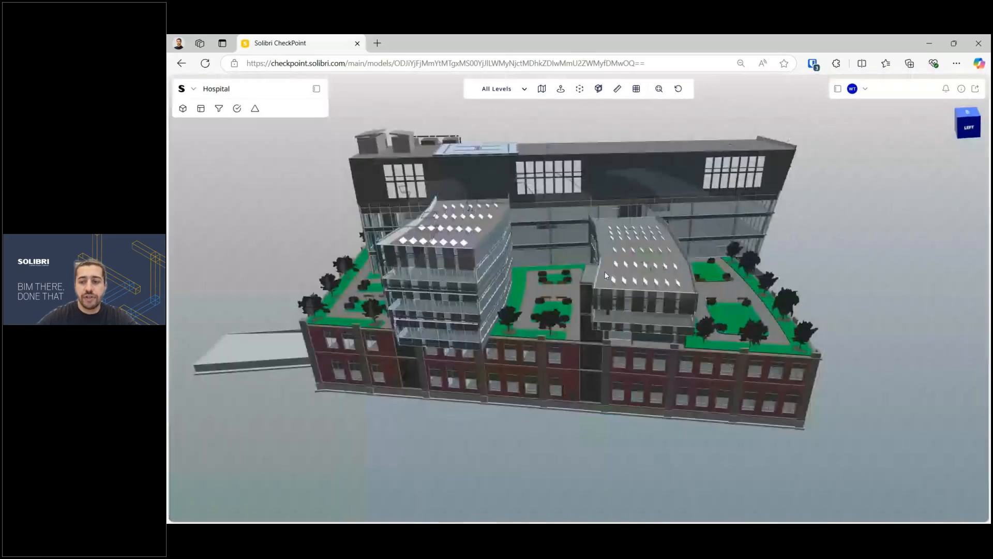
scroll(619, 251, up, 2)
Step: Rotate the building to see its other side and centre the central block
drag(619, 250, 570, 241)
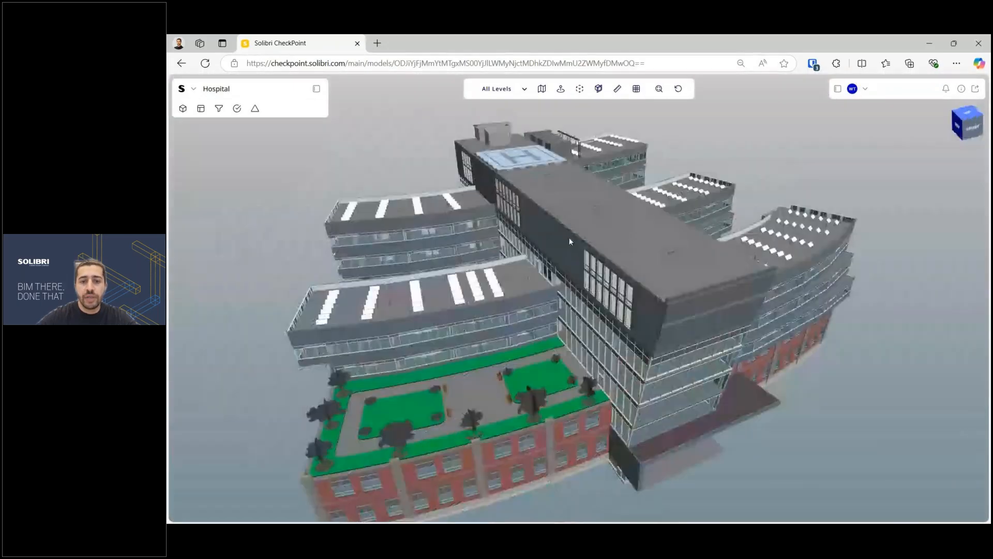
scroll(570, 241, up, 3)
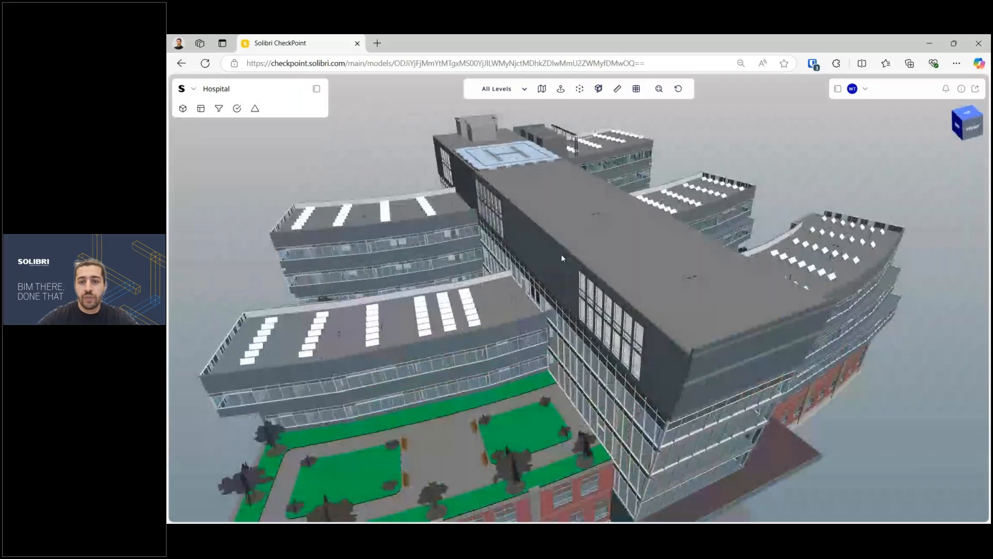
drag(562, 258, 530, 303)
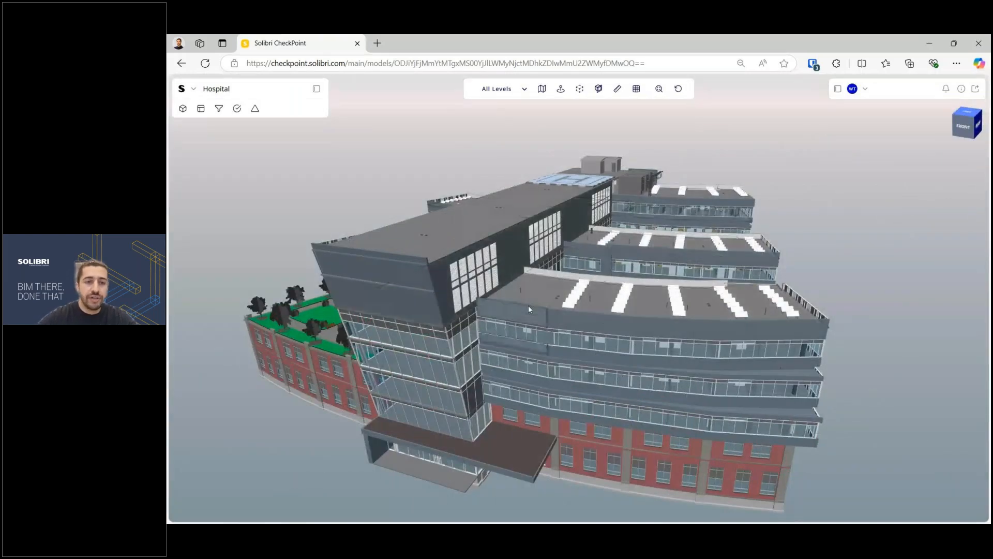
scroll(529, 309, down, 1)
scroll(431, 274, up, 5)
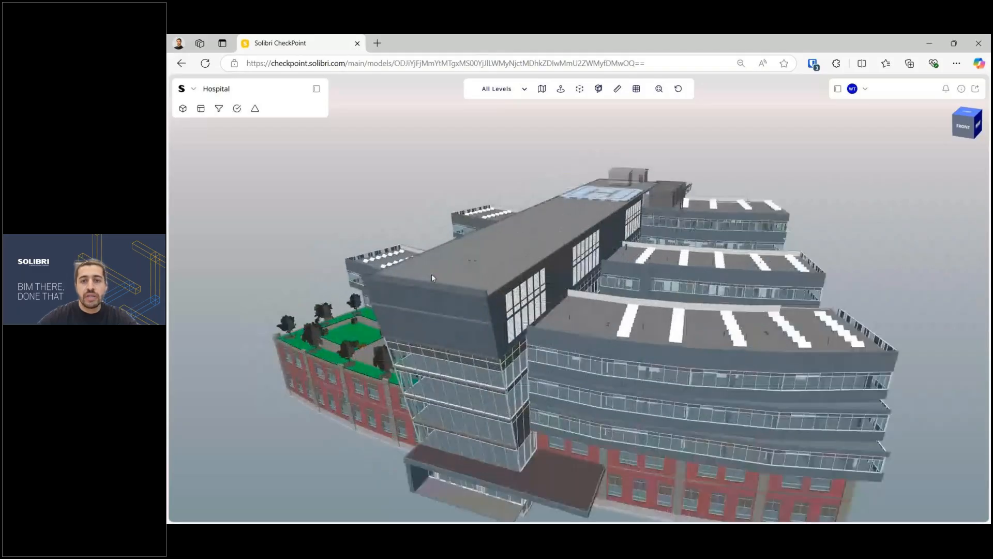
middle_drag(437, 276, 521, 284)
right_click(619, 239)
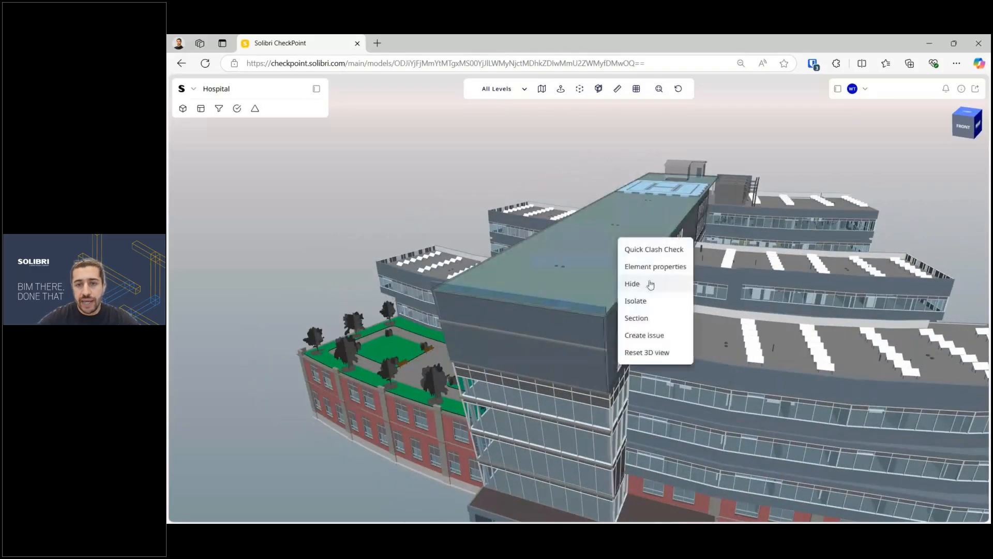
click(665, 309)
drag(525, 109, 502, 109)
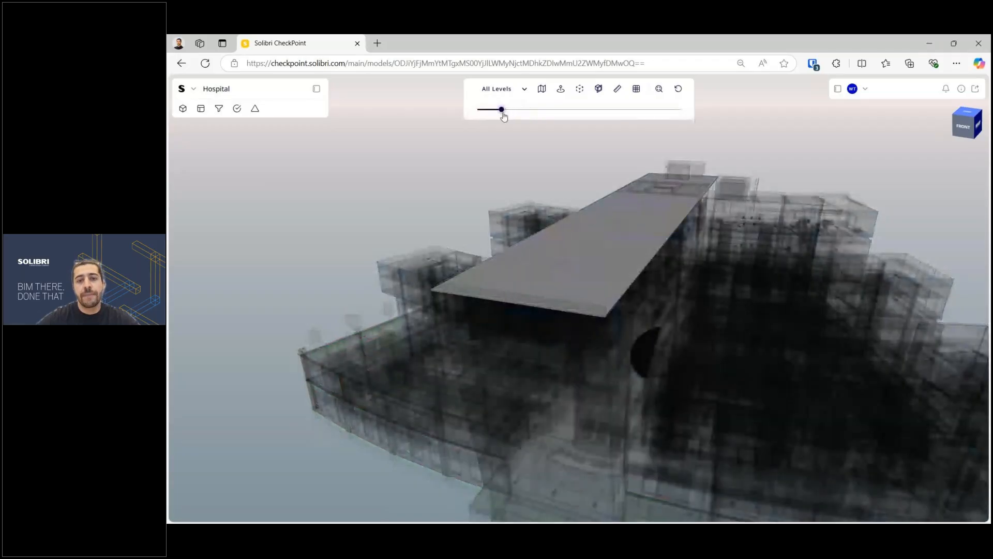
right_click(501, 190)
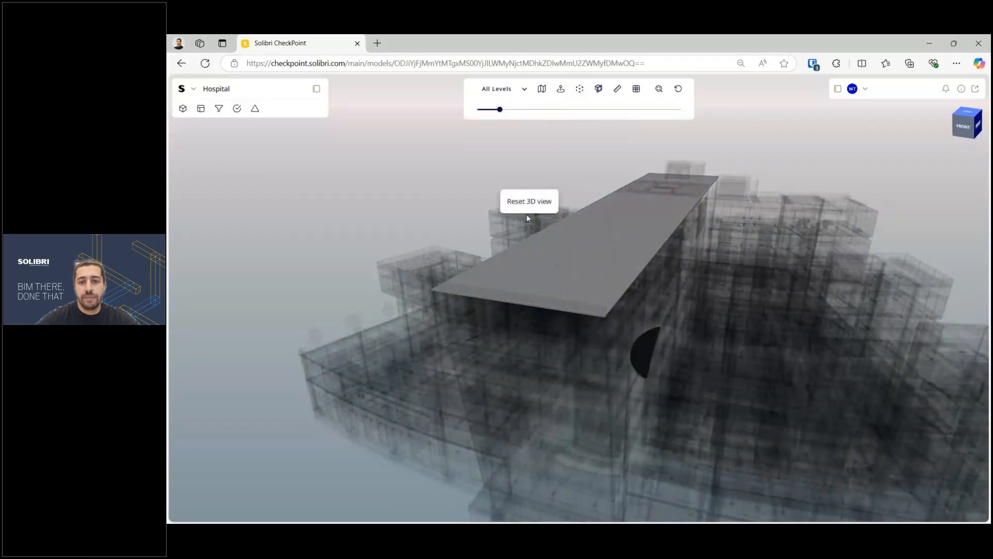
click(528, 202)
drag(638, 268, 359, 398)
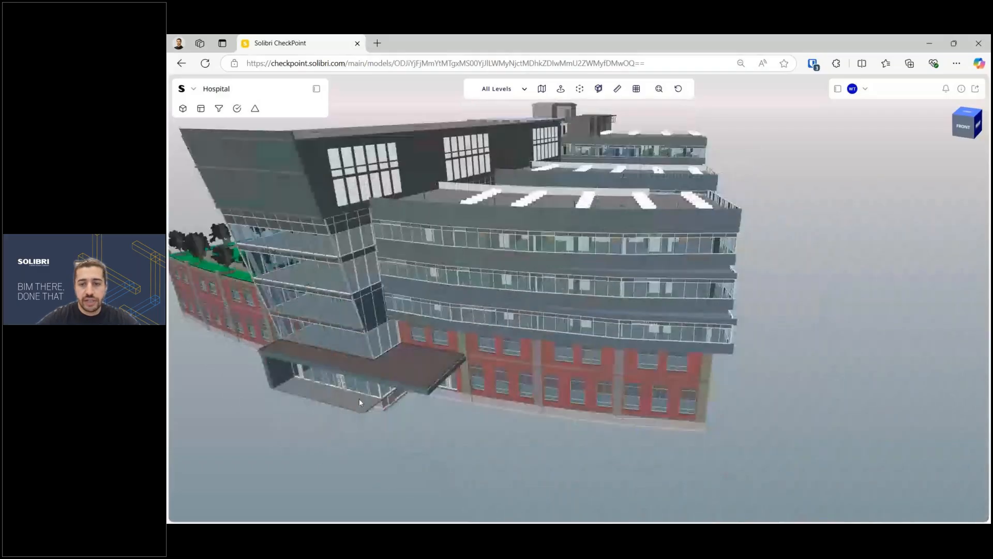
right_click(621, 395)
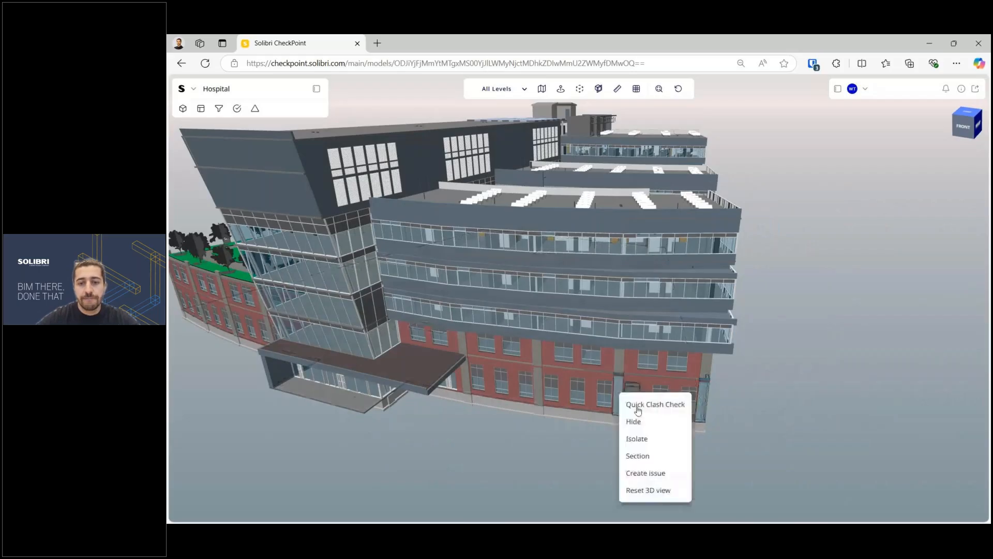
click(637, 456)
drag(684, 399, 697, 302)
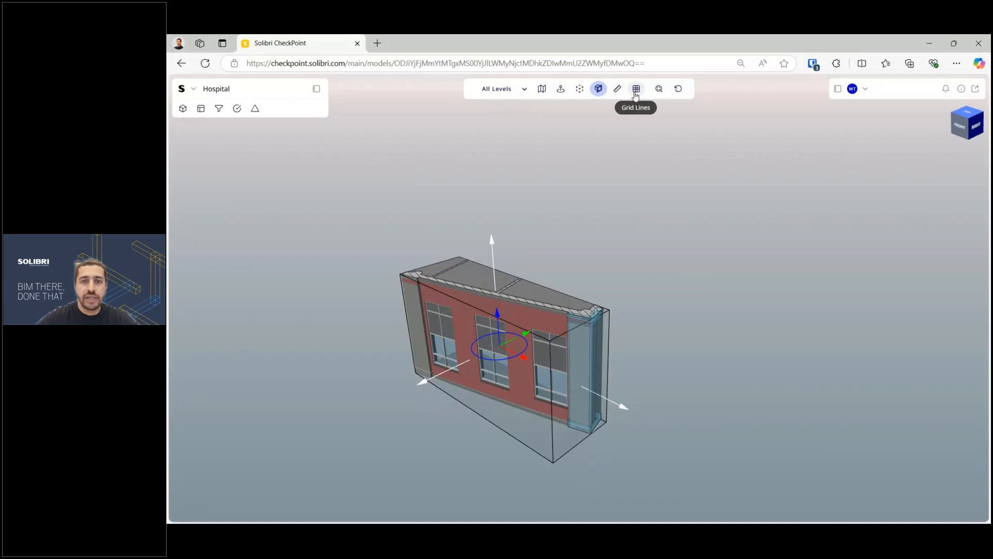
click(637, 96)
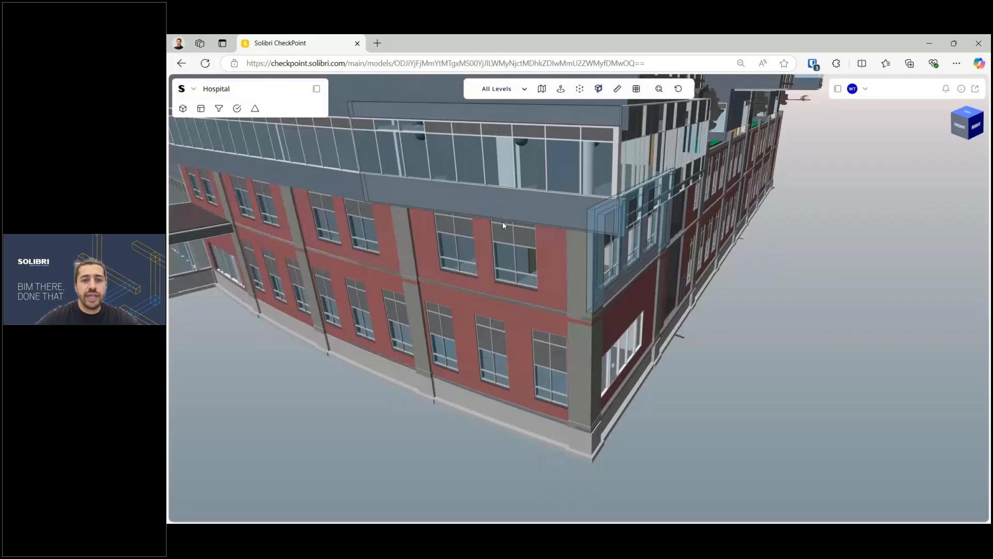
scroll(464, 200, down, 10)
Step: Show the roof element's properties: a Generic 150mm floor on Level 7
scroll(464, 195, up, 10)
right_click(487, 207)
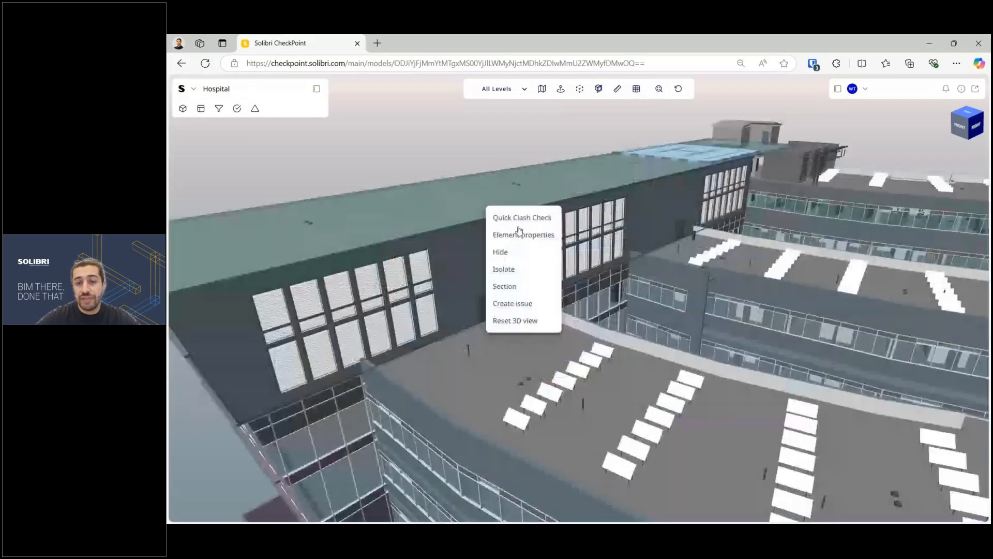
click(521, 235)
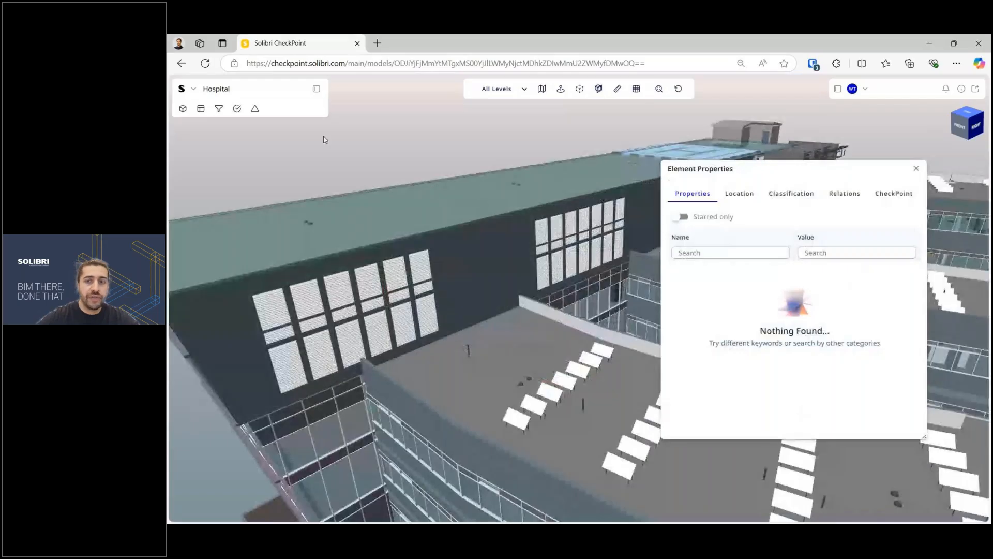
Step: Reopen and narrow the Models list, then position the Element Properties window beside the model
click(183, 109)
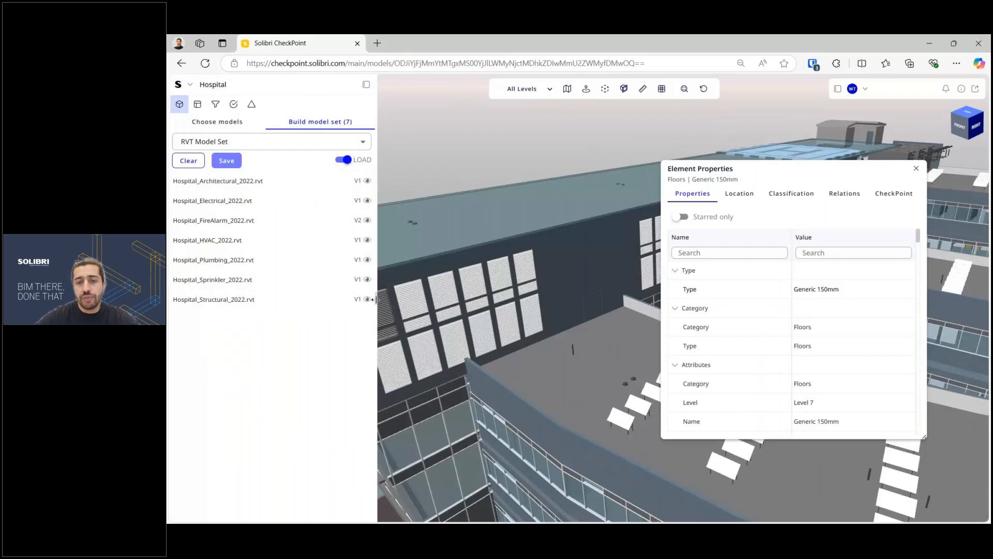
drag(376, 299, 337, 299)
drag(477, 288, 474, 294)
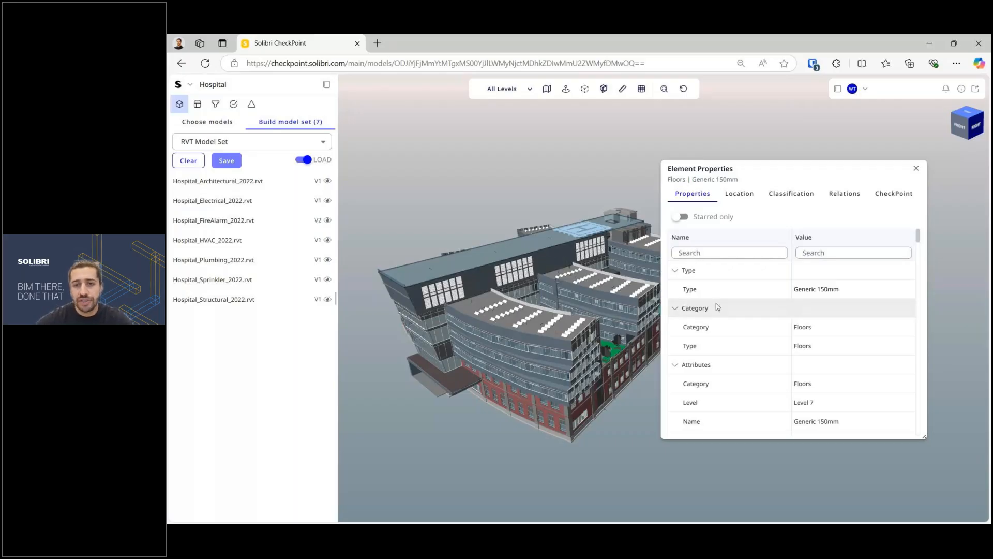
mouse_move(756, 301)
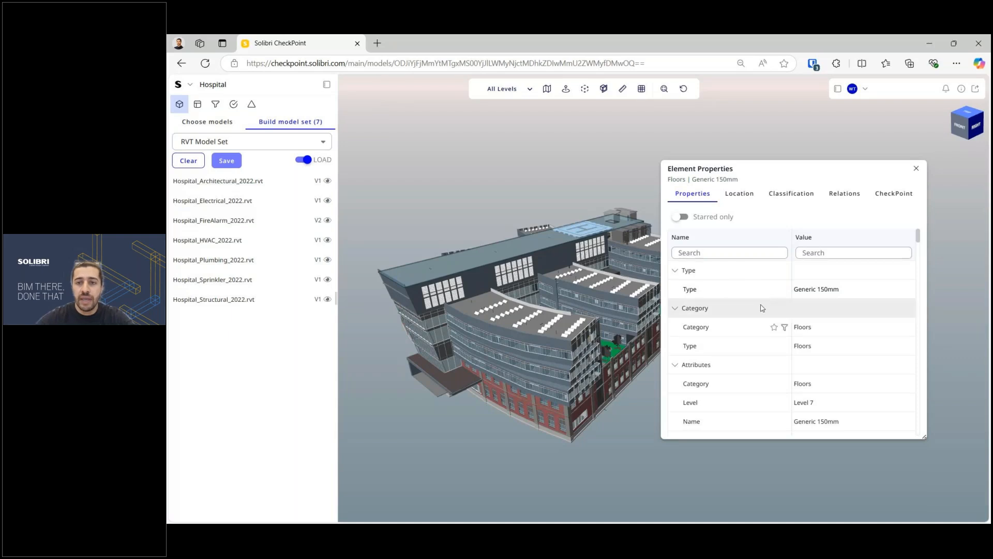
drag(731, 171, 771, 154)
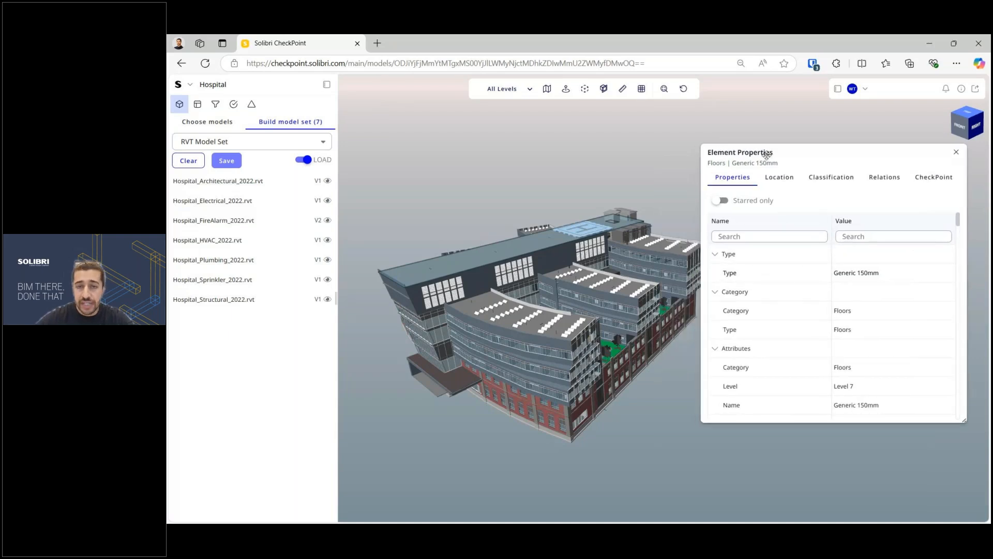
drag(569, 297, 532, 289)
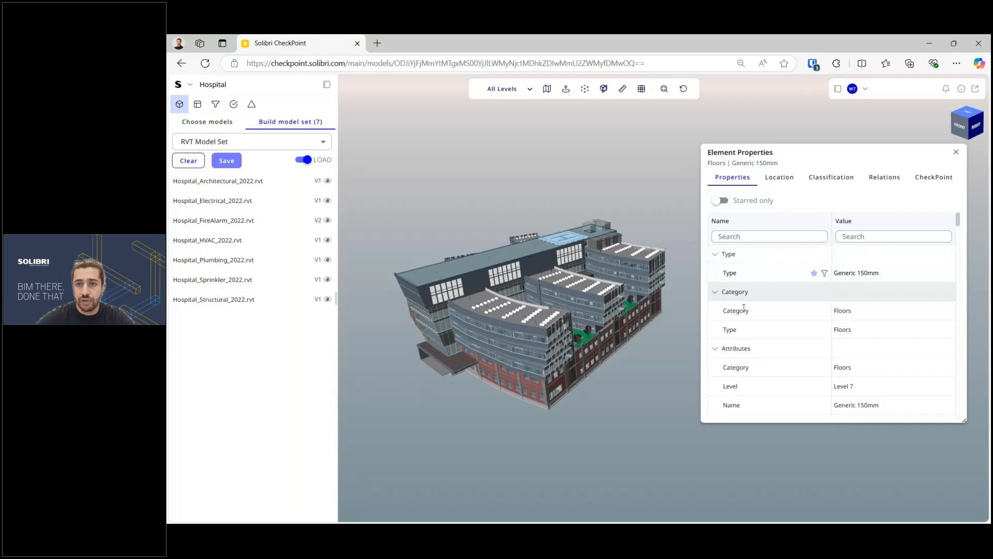
drag(766, 149, 753, 128)
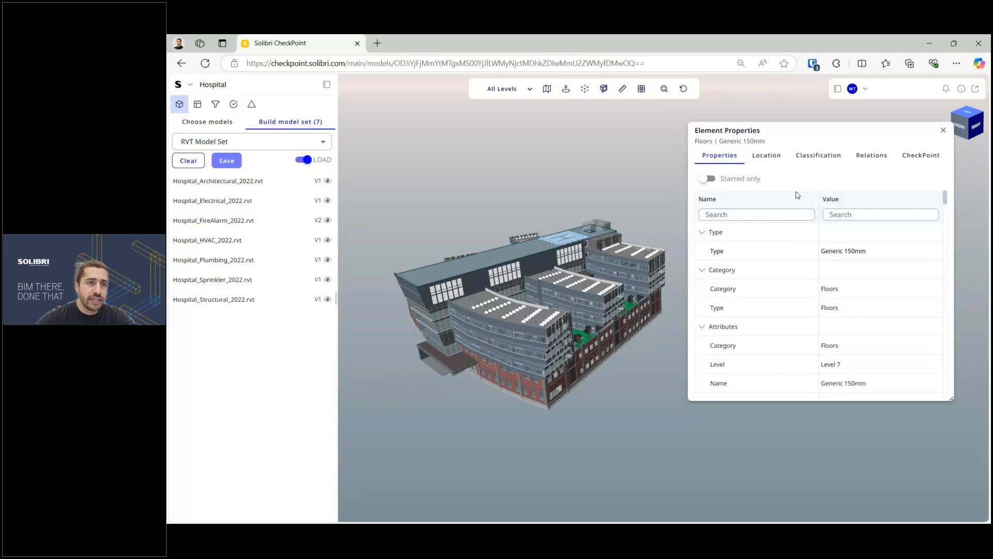
Step: Open the Data viewer listing 80663 elements and make its element table taller
click(197, 105)
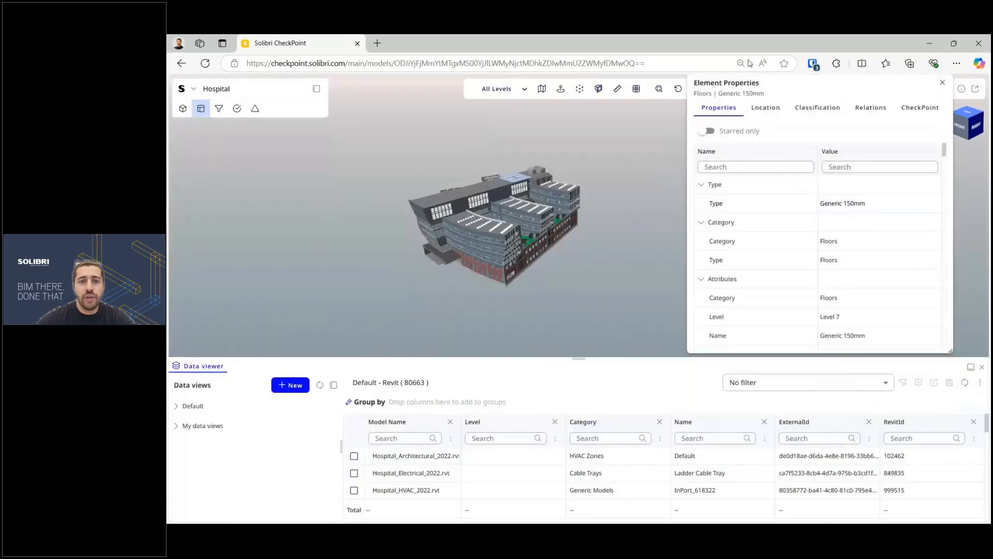
scroll(480, 211, up, 3)
drag(480, 212, 506, 255)
scroll(506, 256, up, 2)
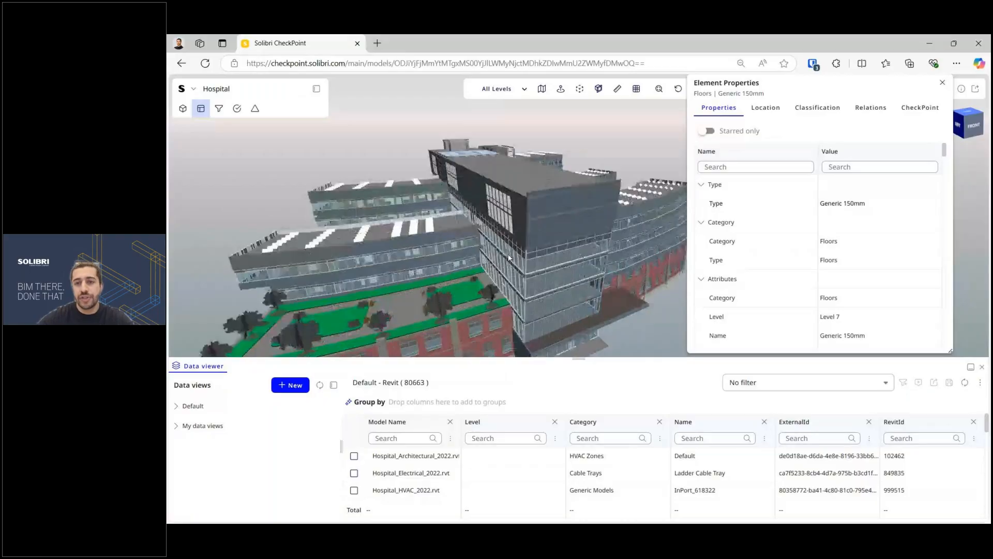
scroll(509, 290, up, 2)
scroll(623, 310, down, 2)
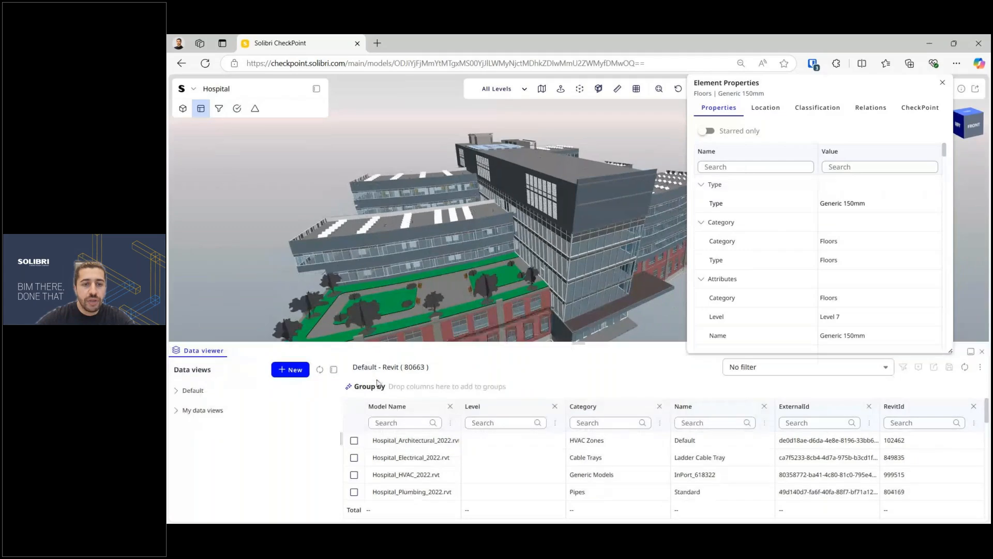
drag(426, 367, 404, 368)
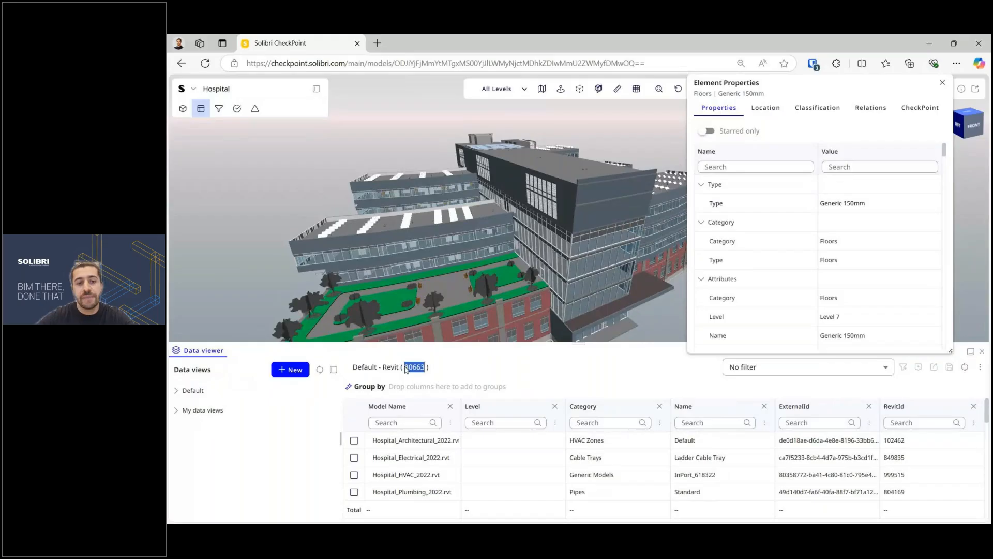
click(406, 368)
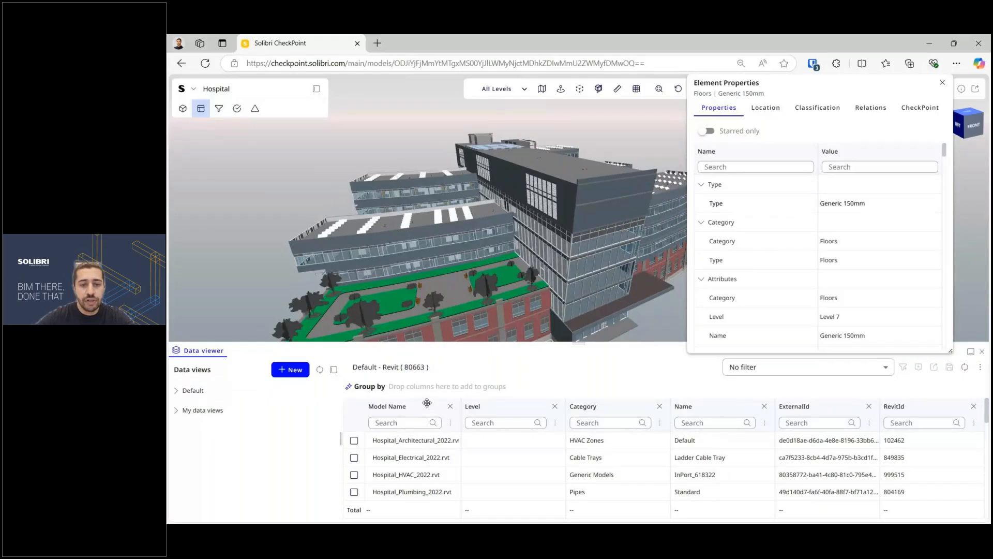
scroll(517, 460, down, 1)
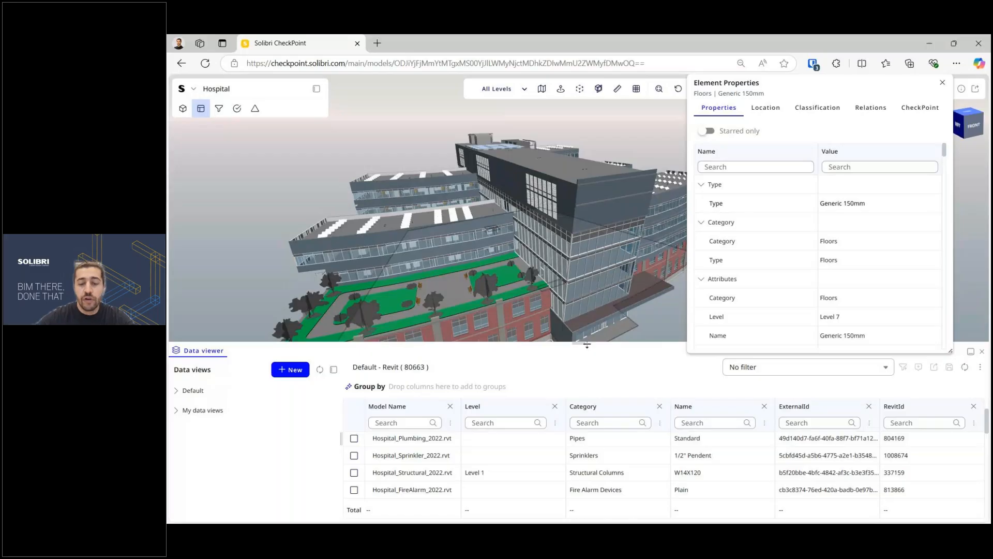
drag(587, 344, 587, 329)
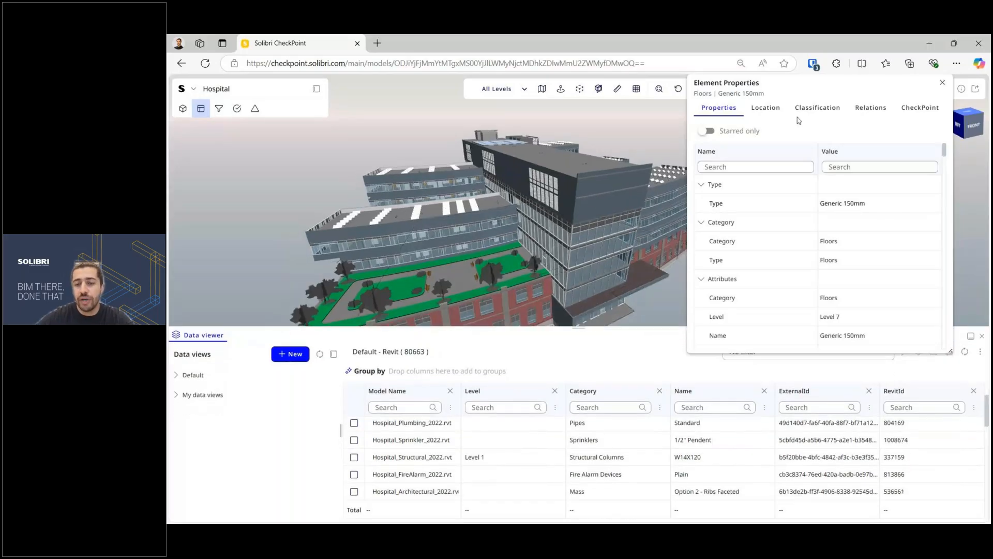
drag(759, 79, 752, 79)
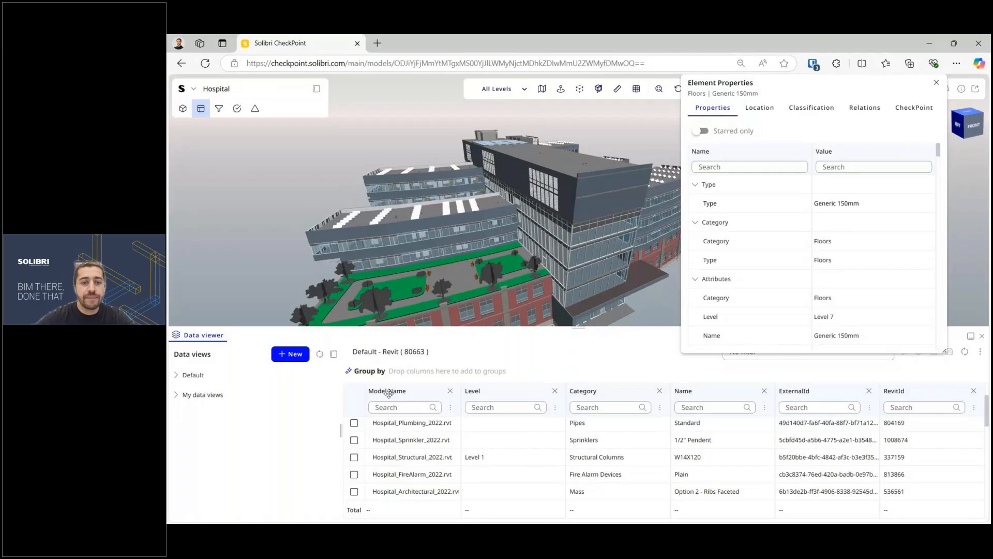
Step: Group the element table by Model Name, then by Category
drag(388, 393, 440, 371)
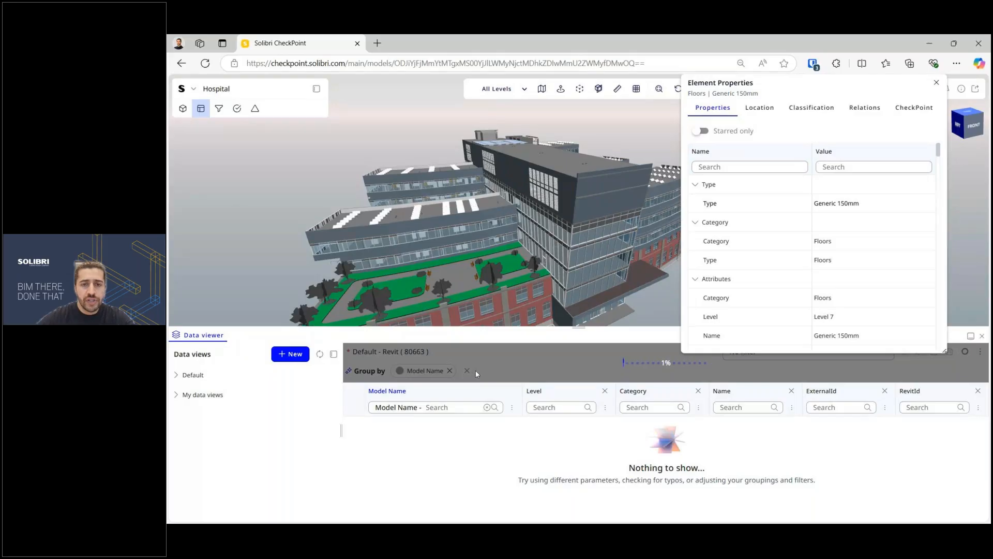
drag(577, 327, 578, 317)
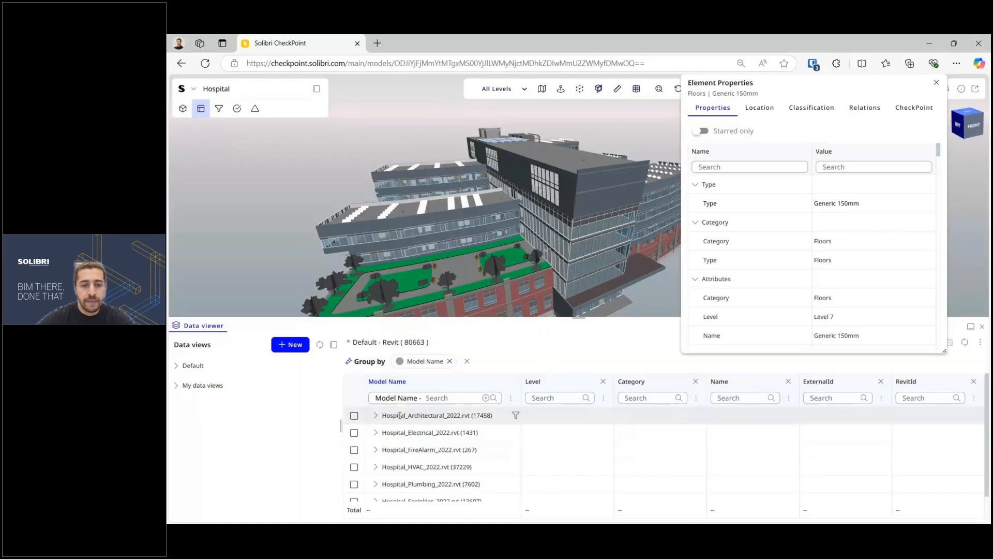
scroll(428, 435, down, 1)
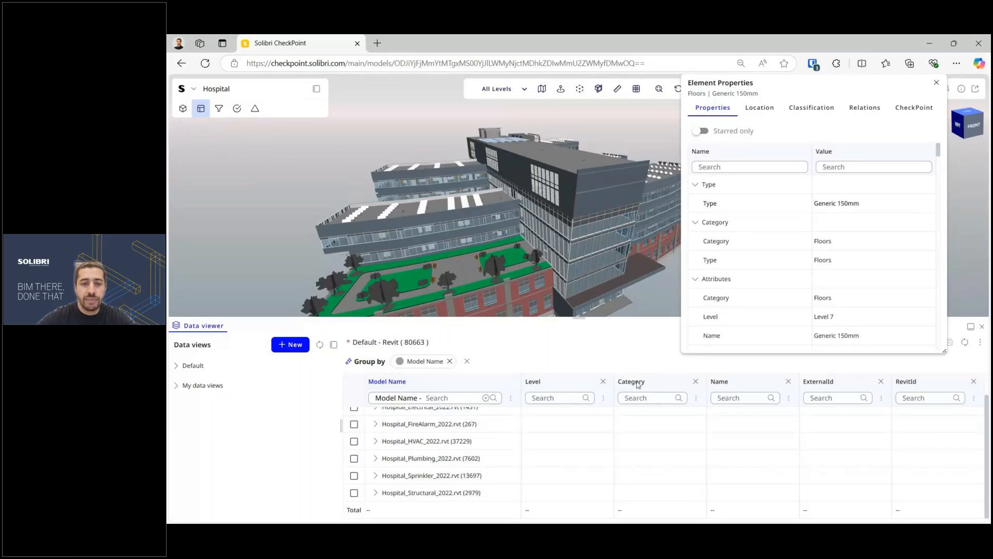
drag(638, 384, 518, 368)
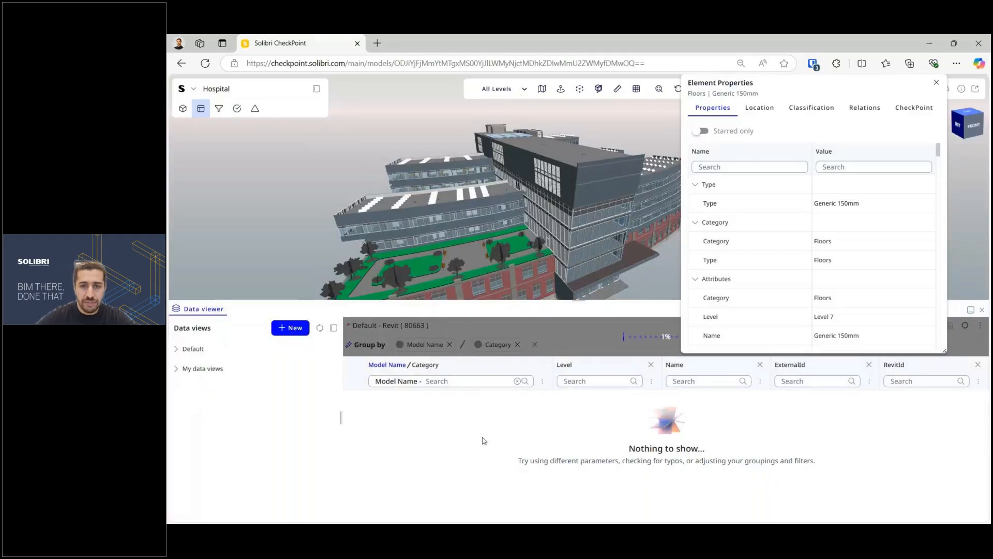
drag(579, 300, 579, 314)
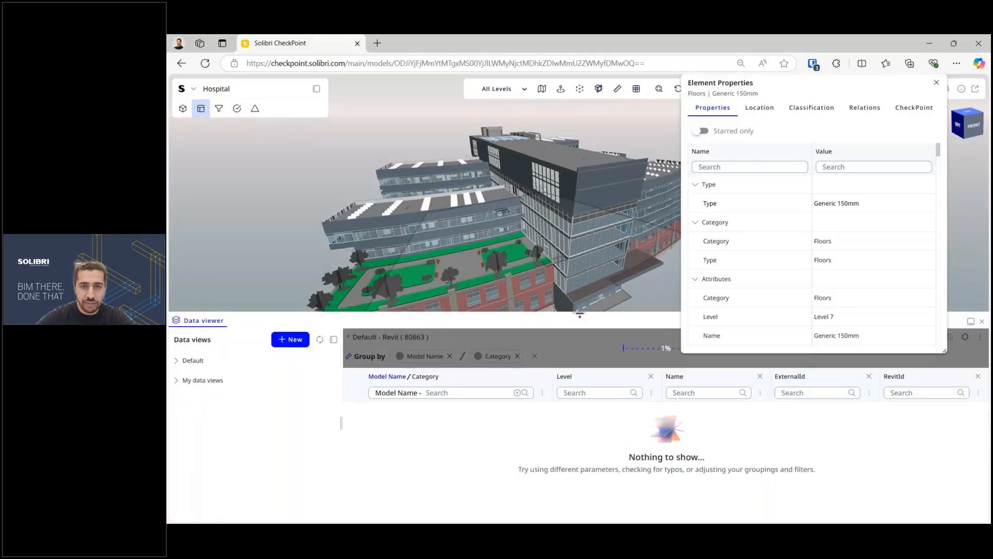
drag(471, 253, 502, 258)
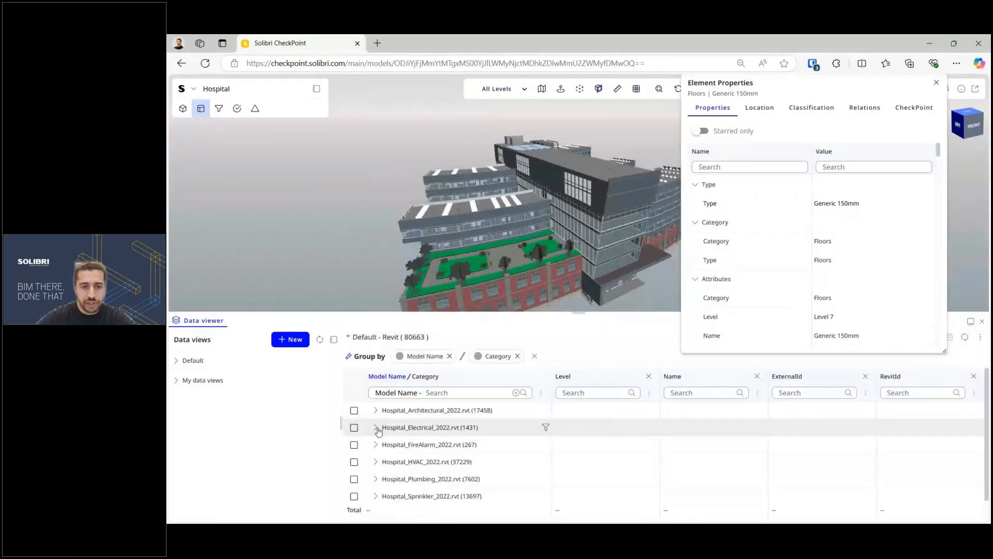
Step: Select Cable Tray Fittings and Cable Trays under Hospital_Electrical, then close the Data viewer
click(376, 429)
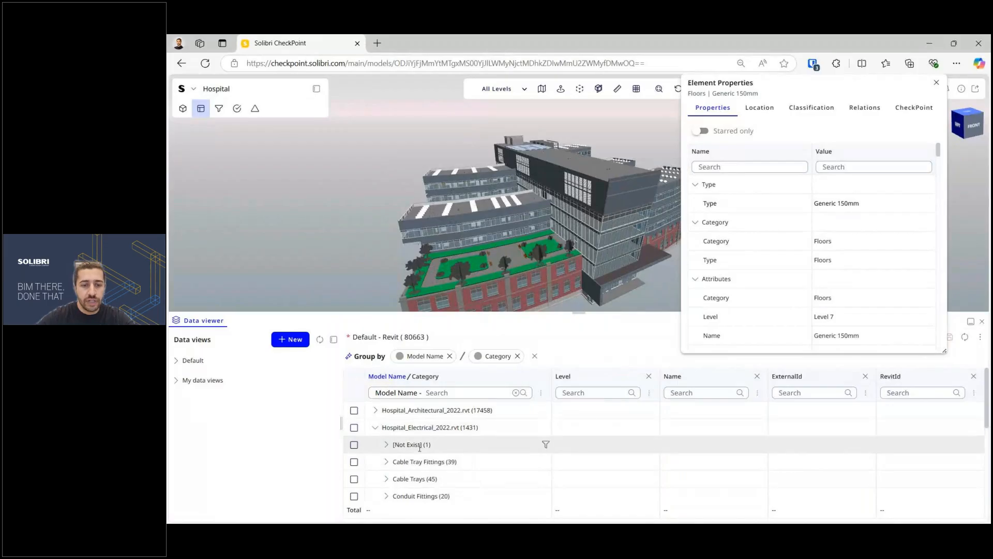
scroll(417, 458, down, 2)
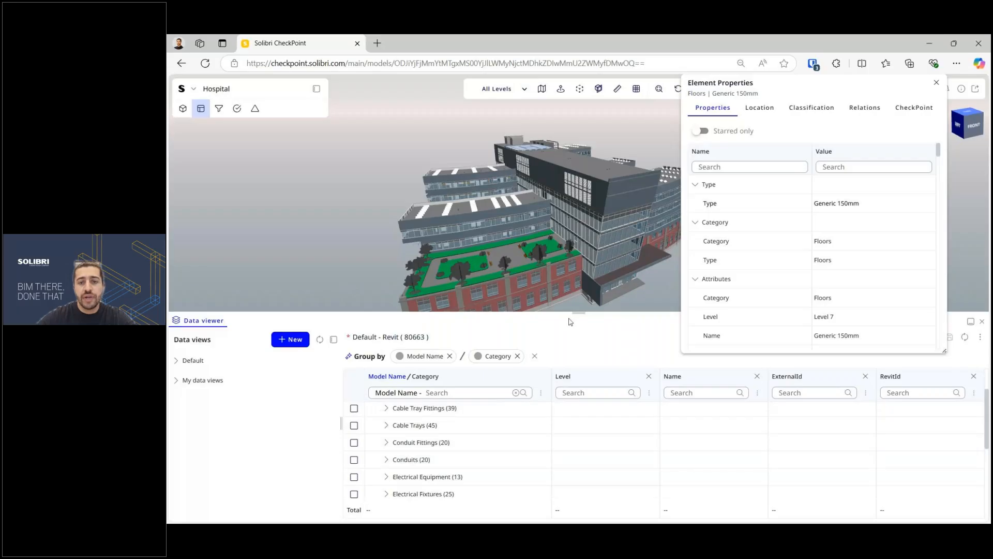
drag(580, 318, 580, 329)
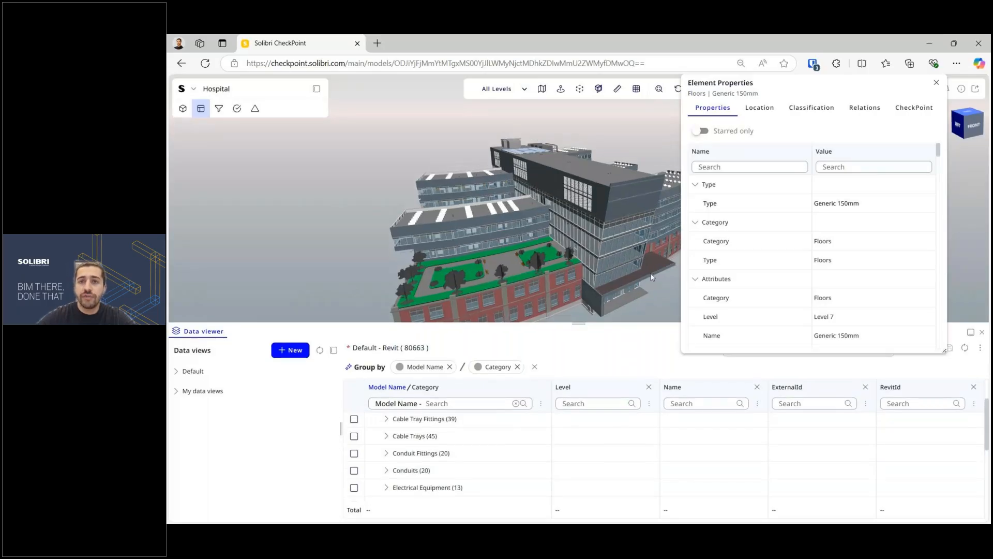
drag(729, 77, 616, 77)
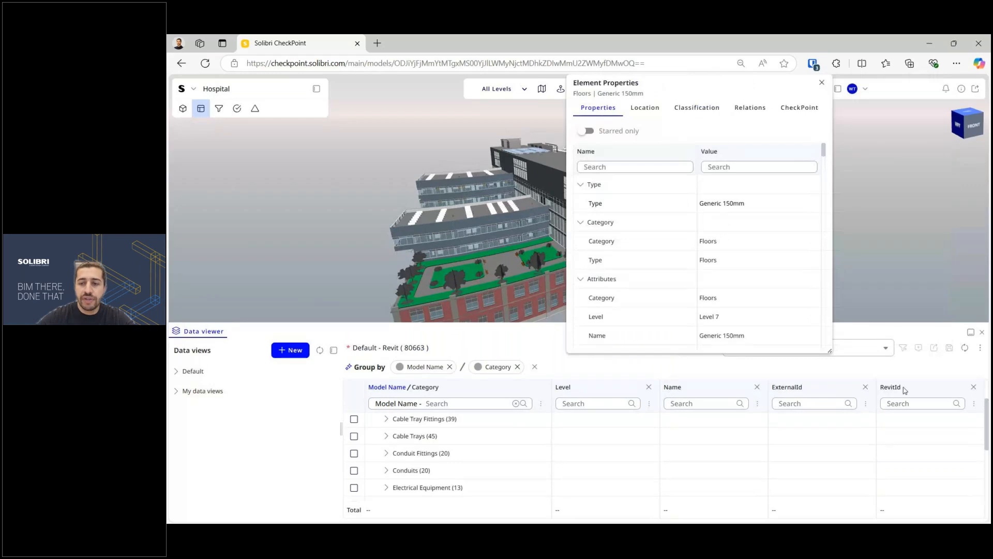
click(354, 419)
click(354, 436)
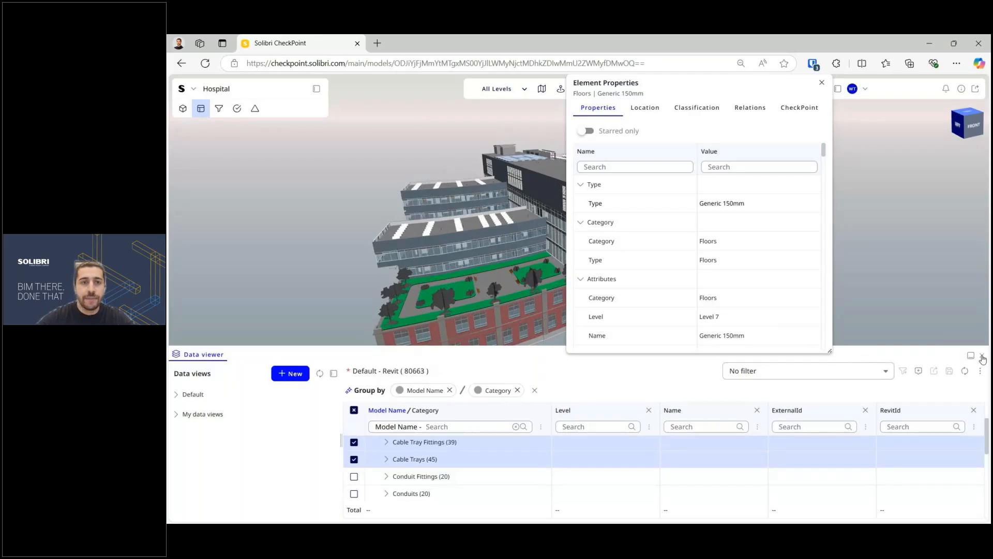
click(983, 357)
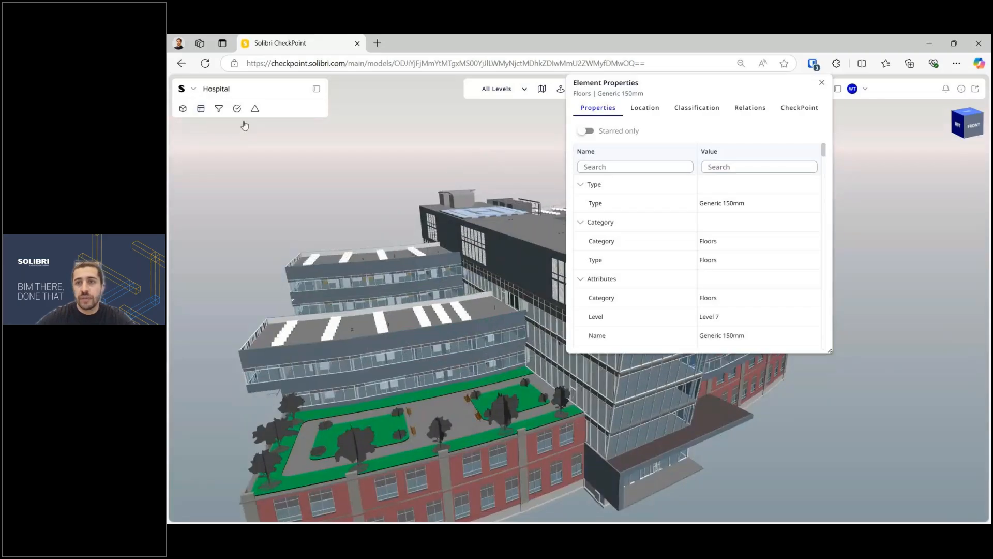
Step: Close Element Properties, view the roof and helipad, and show the Rules list
click(218, 108)
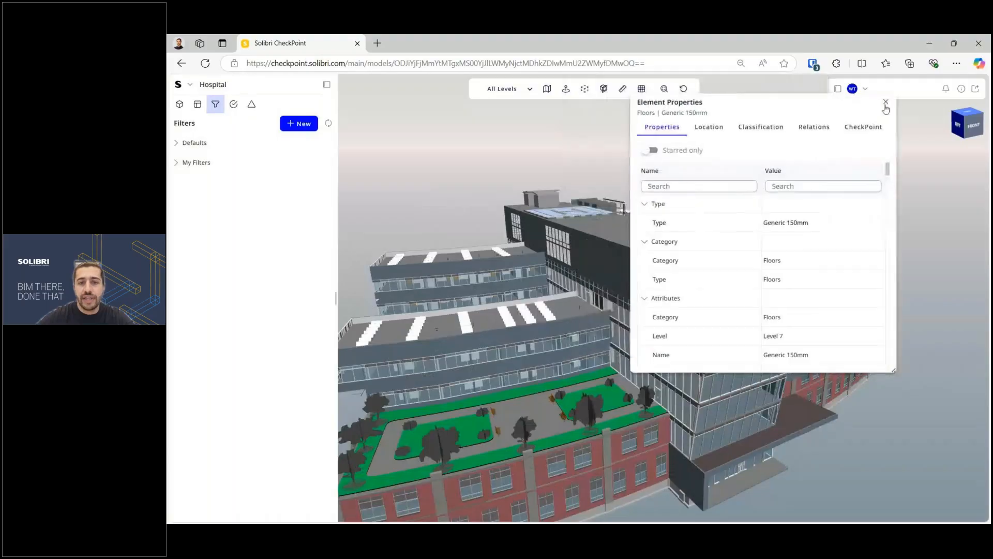
click(890, 100)
scroll(595, 233, down, 5)
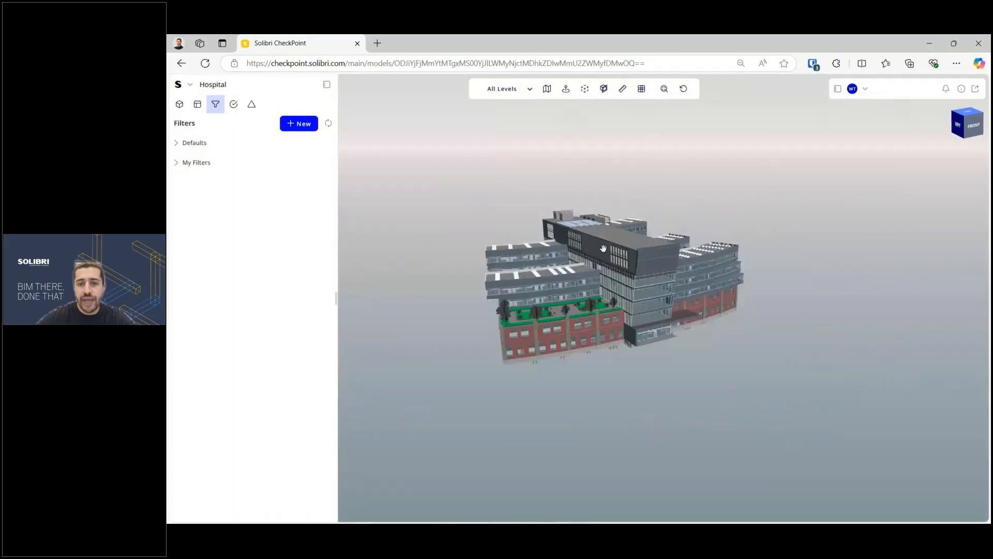
drag(585, 240, 622, 279)
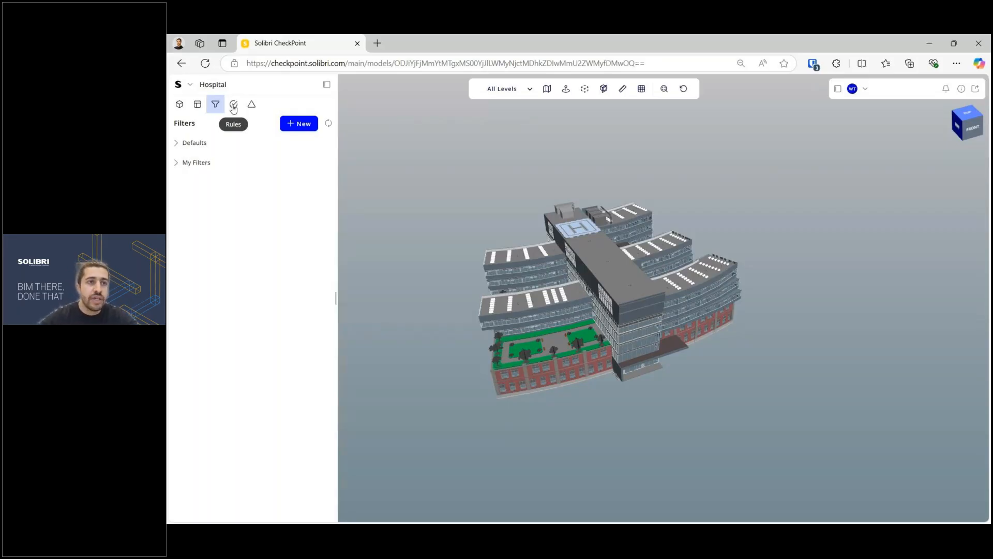
click(233, 106)
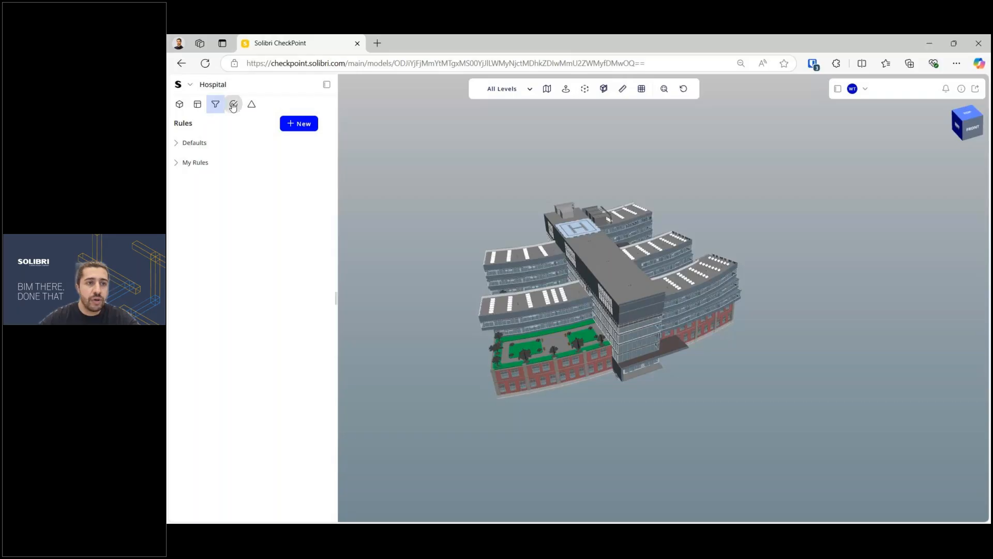
Step: Create a New Rule under My Rules, keeping type Clash Check with 5 mm tolerance
click(299, 123)
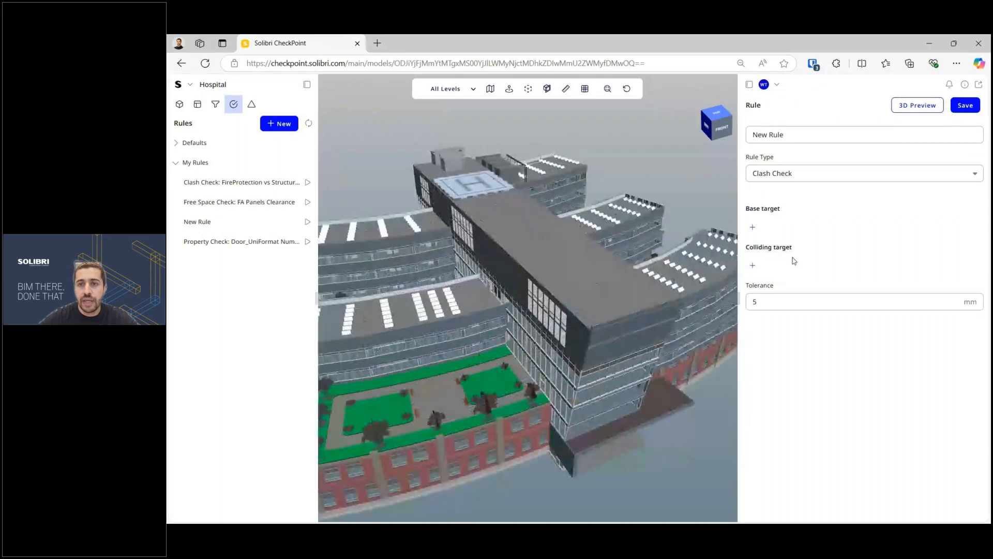
click(815, 174)
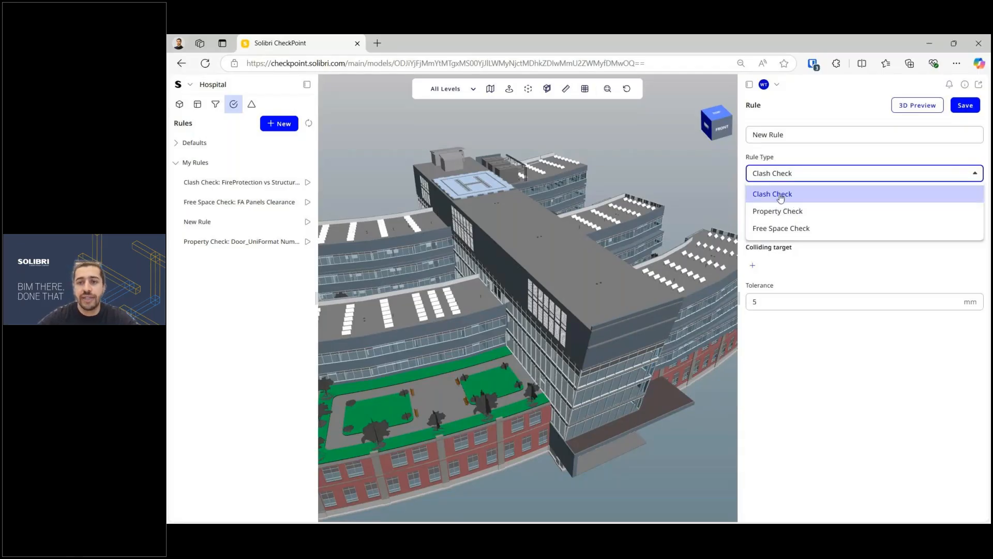
click(779, 192)
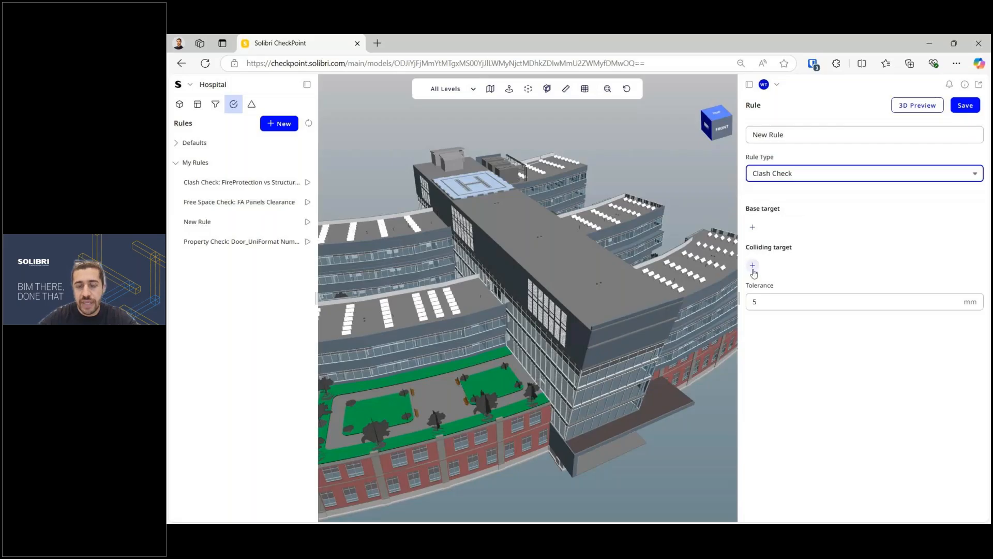
scroll(643, 266, down, 2)
scroll(643, 266, down, 3)
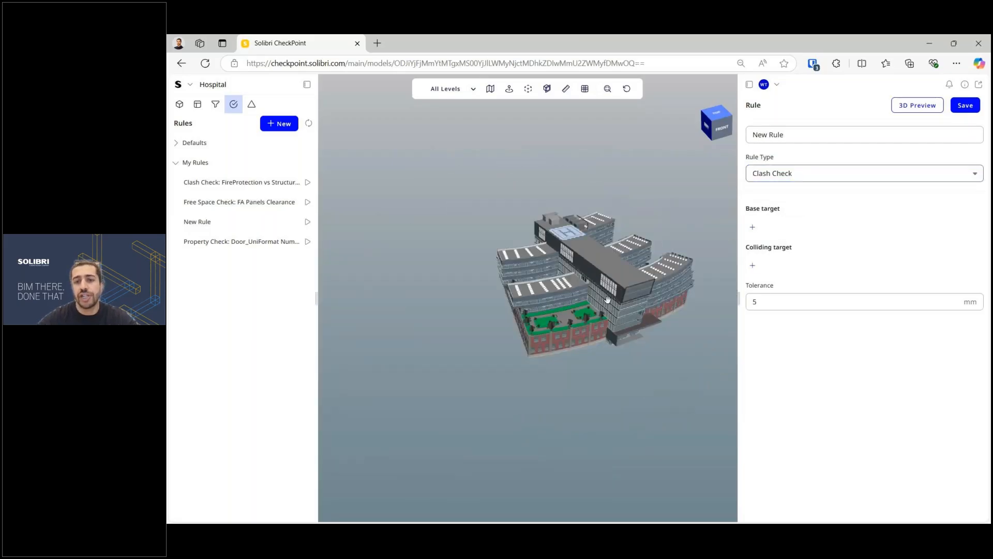
scroll(723, 235, up, 2)
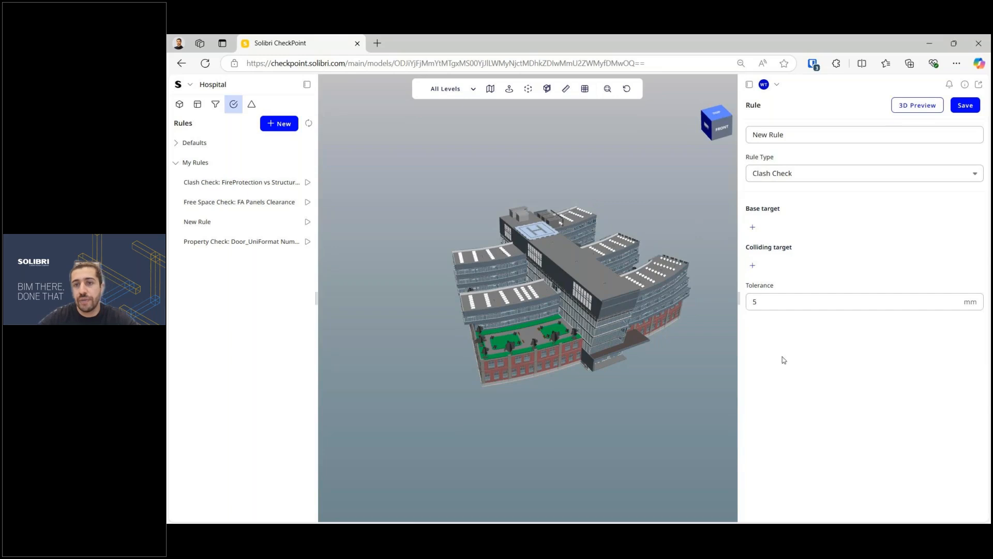
Step: Set Hospital_Sprinkler_2022.rvt as base target and Hospital_Structural_2022.rvt as colliding target
click(753, 229)
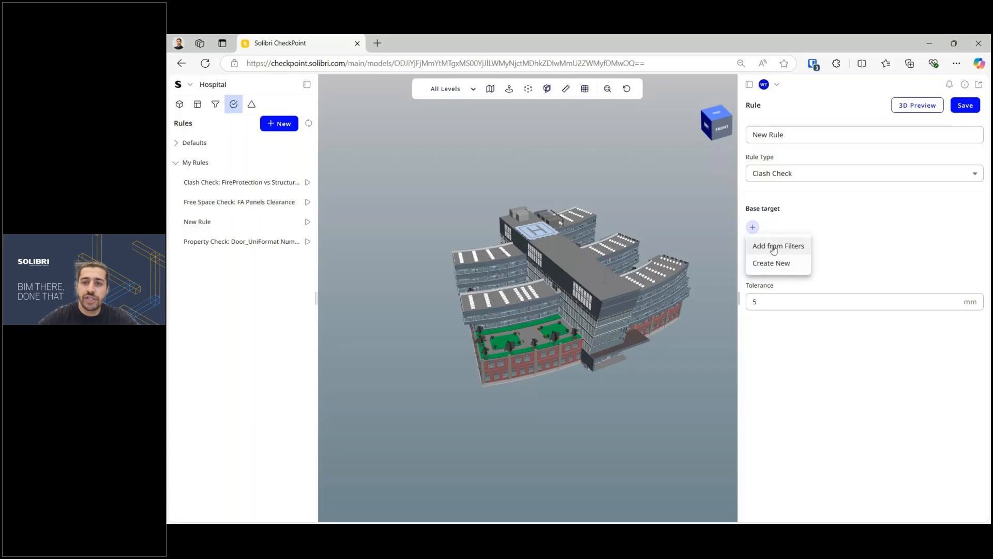
click(773, 247)
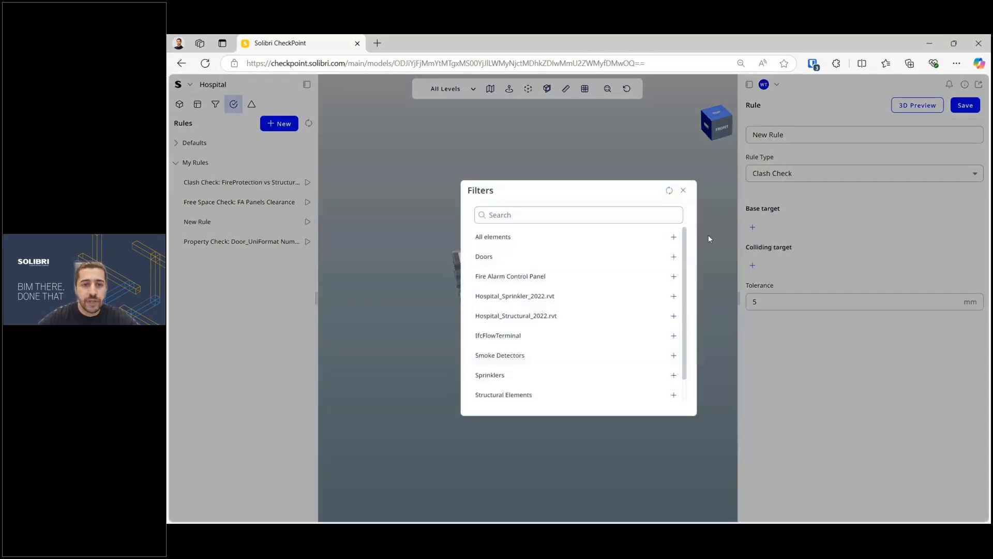
scroll(631, 290, down, 1)
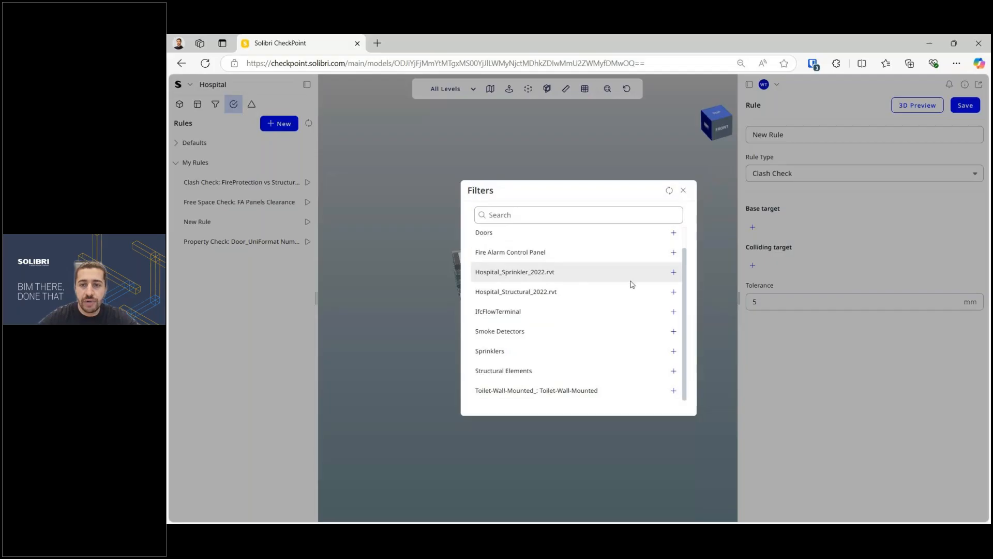
click(673, 272)
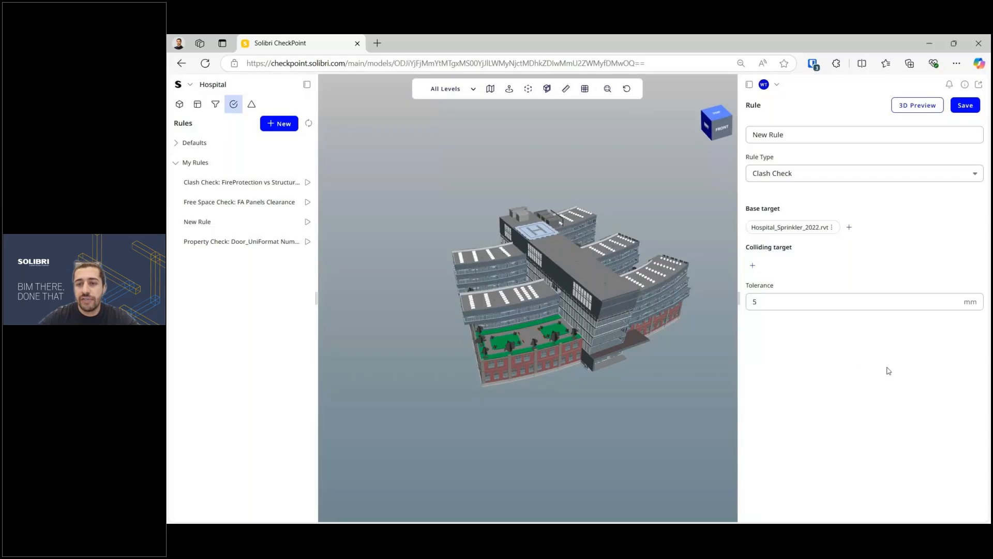
click(753, 265)
click(781, 286)
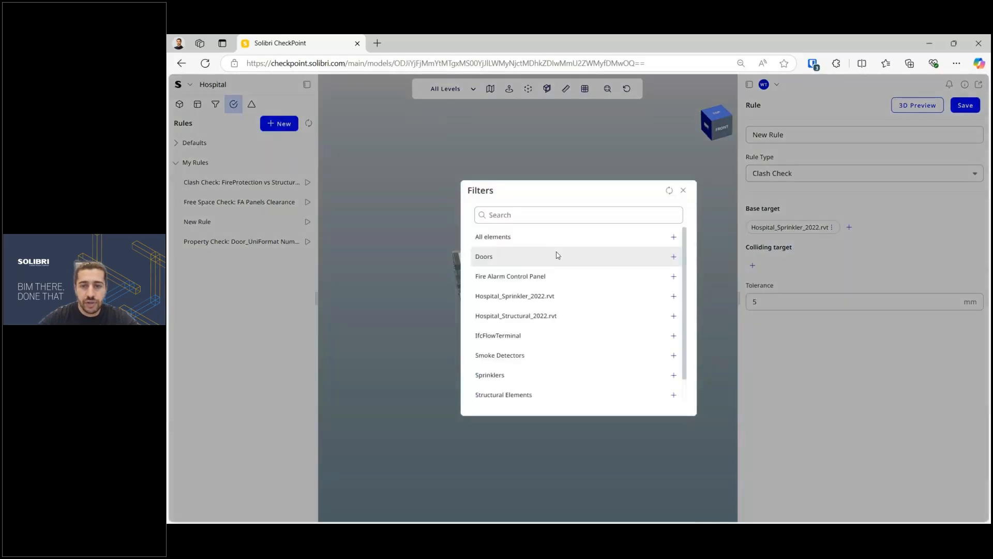
click(673, 316)
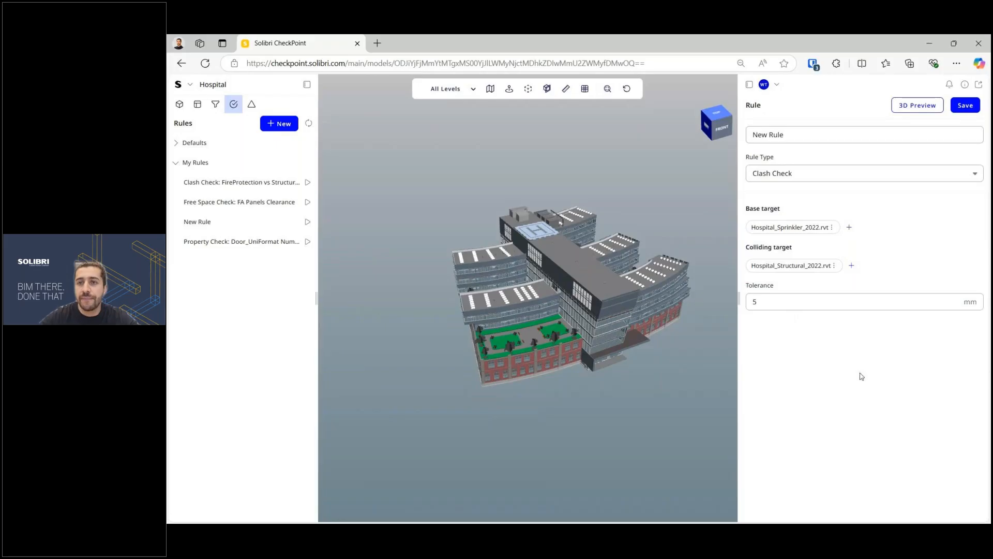
Step: Rename the rule to 'Clash Check' and save it
triple_click(768, 135)
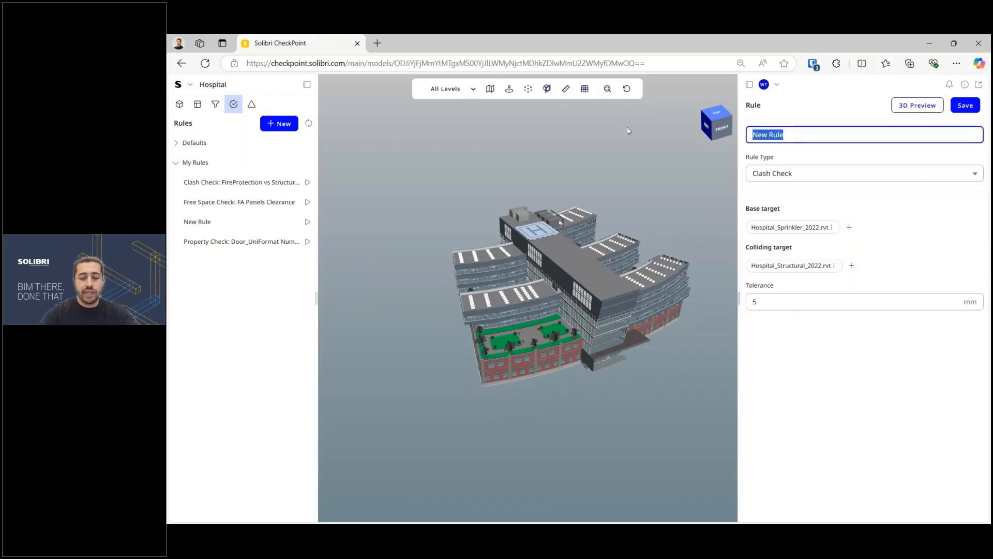
text(Clas)
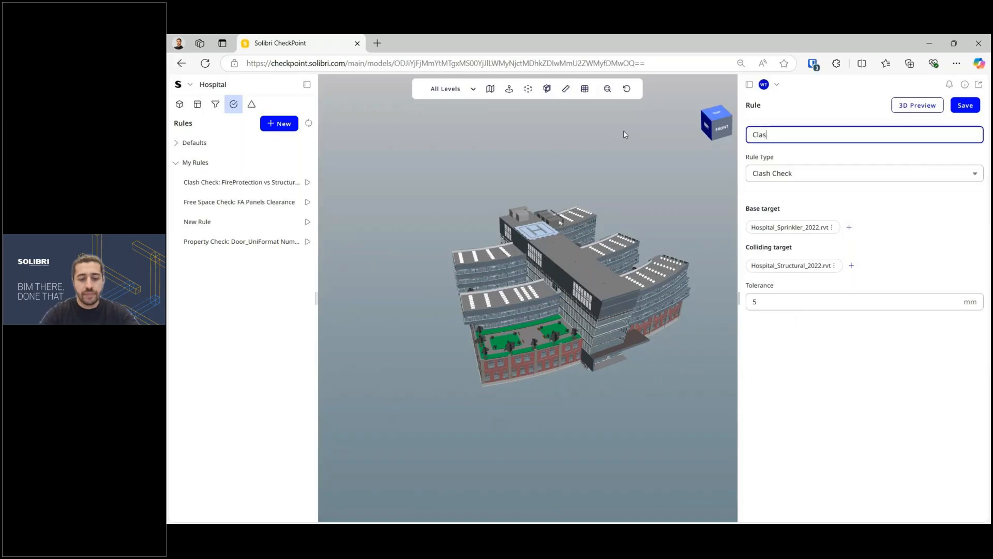
text(h Check)
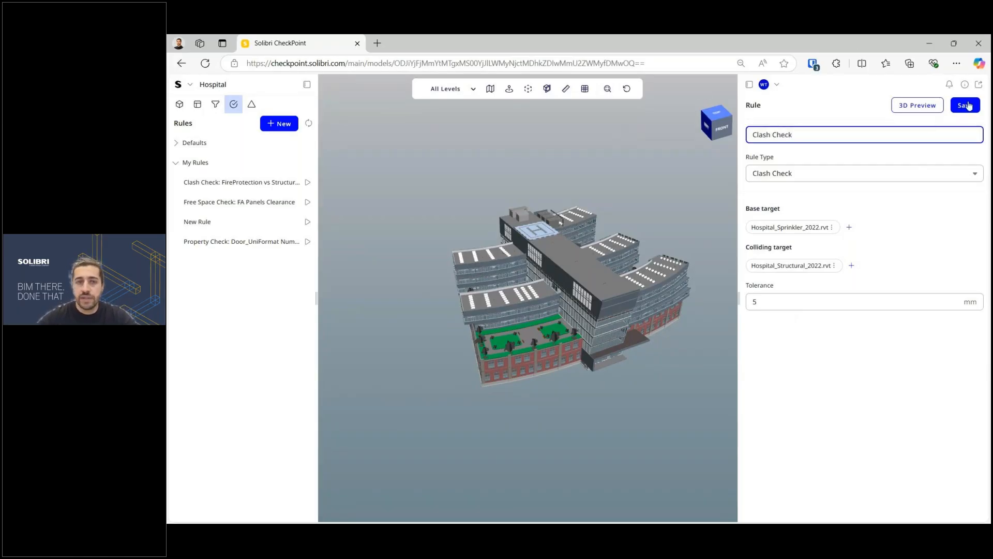
click(965, 105)
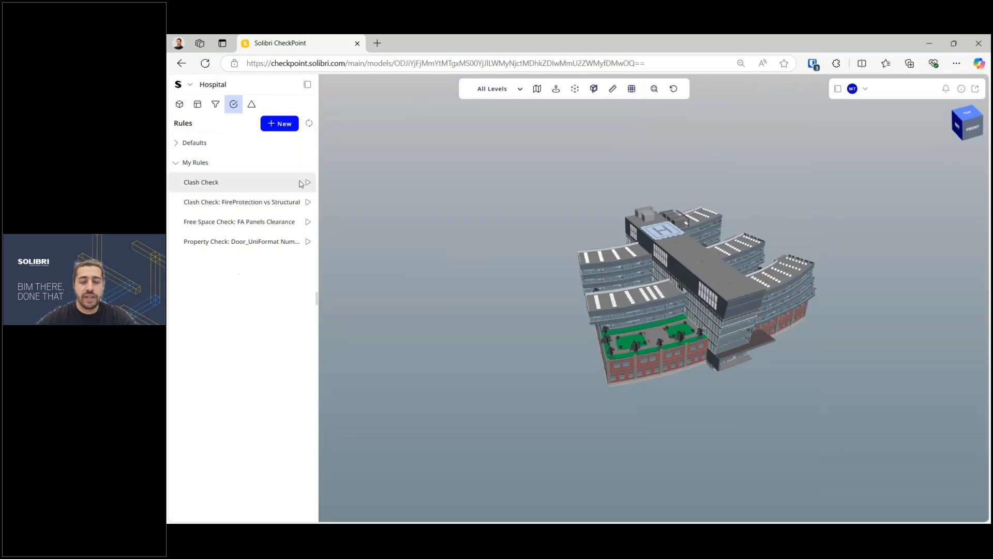
Step: Run the Clash Check rule and enlarge its table of 13907 results
click(308, 183)
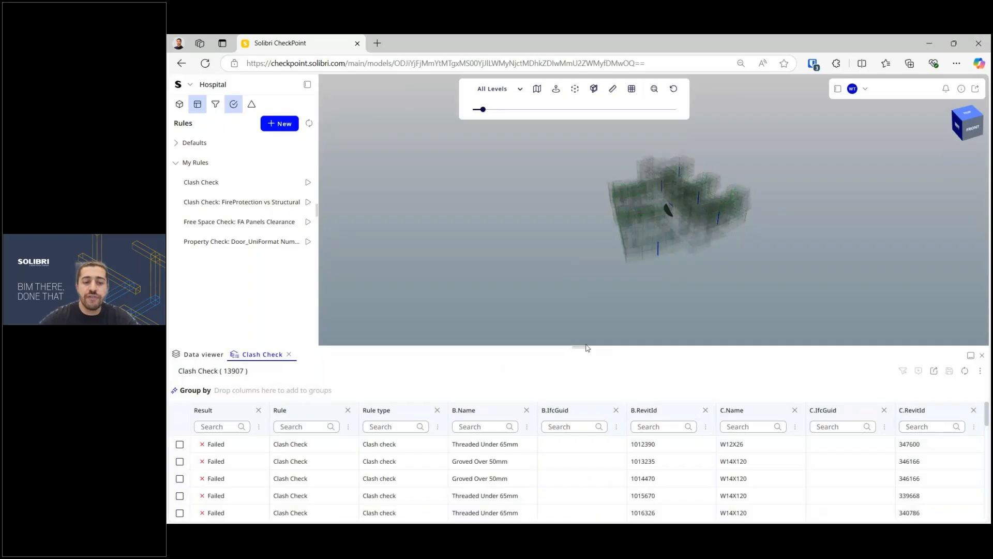
drag(588, 348, 579, 330)
scroll(639, 207, up, 5)
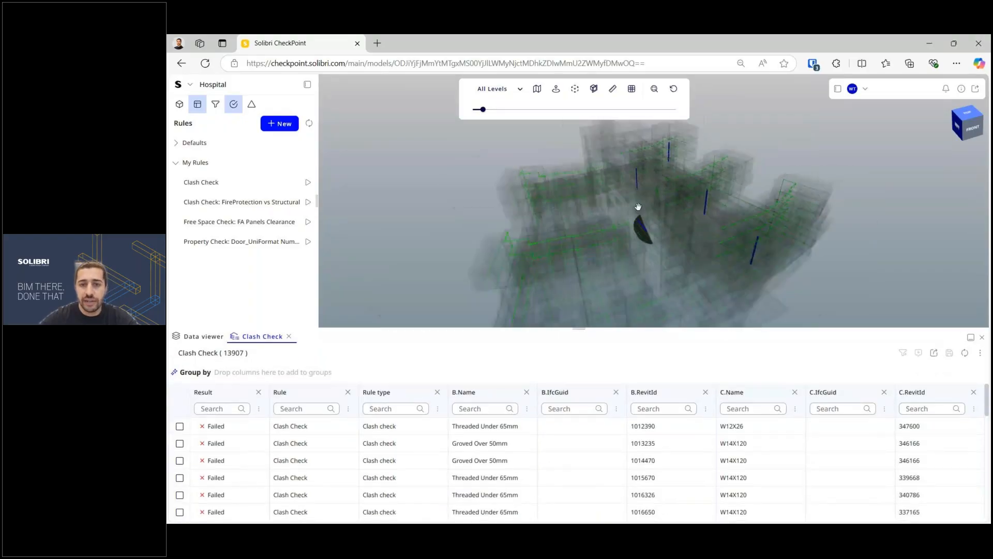
scroll(574, 226, up, 5)
scroll(574, 226, down, 5)
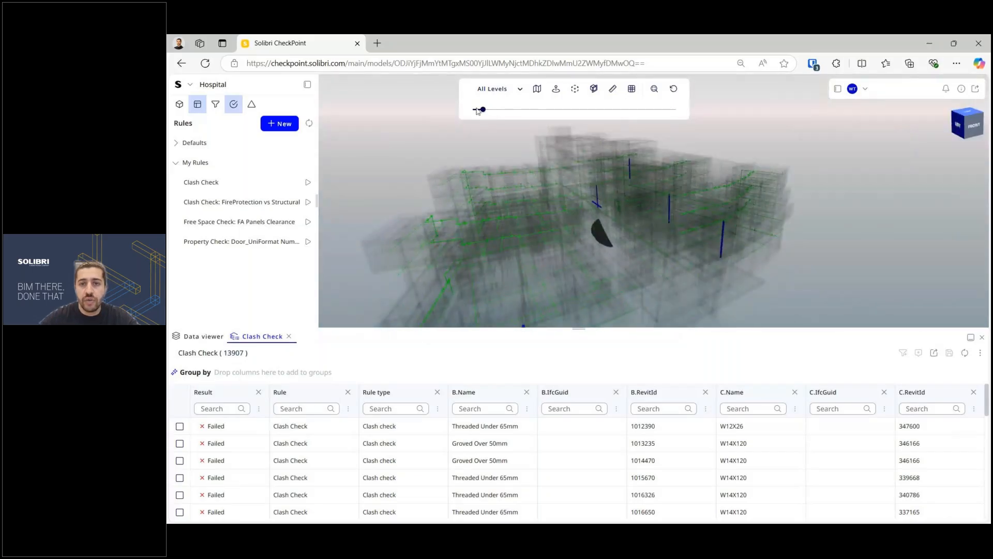
Step: Make the building transparent and fly the view to the Failed clash results
drag(478, 110, 472, 110)
scroll(622, 219, up, 5)
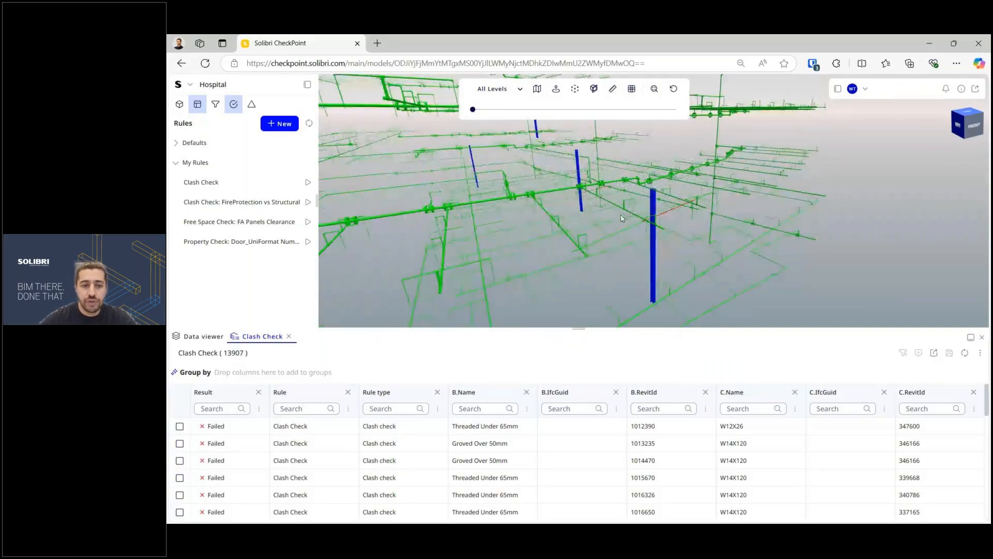
scroll(622, 218, up, 3)
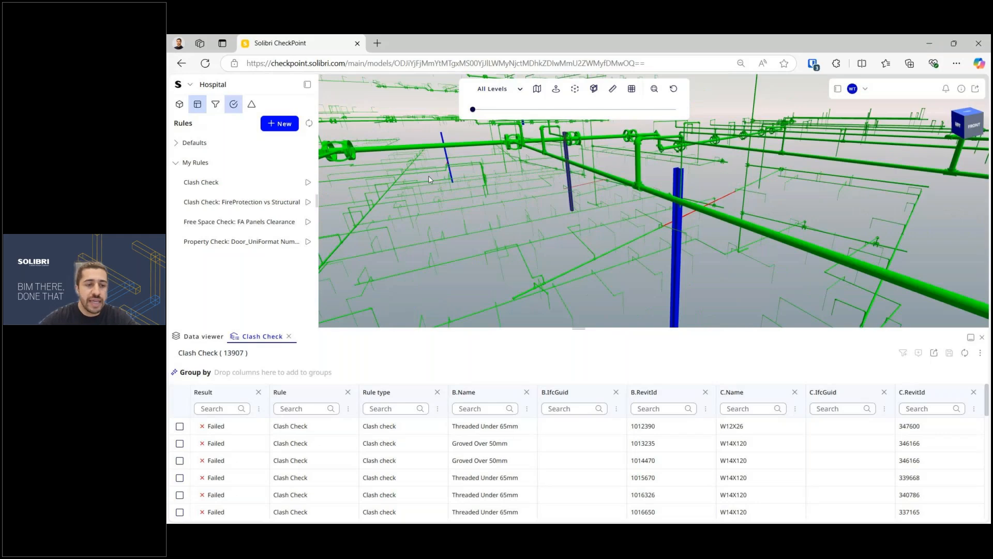
double_click(219, 430)
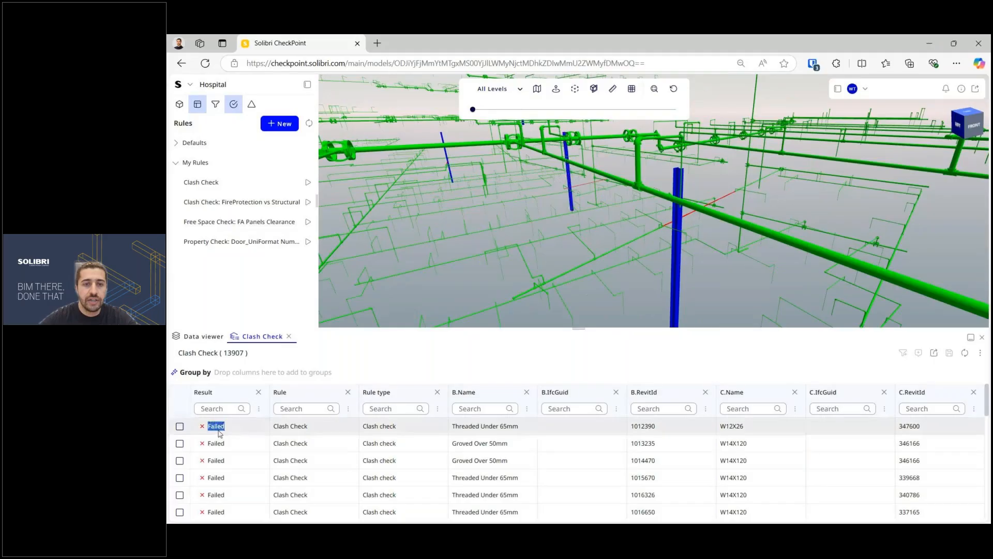
double_click(217, 443)
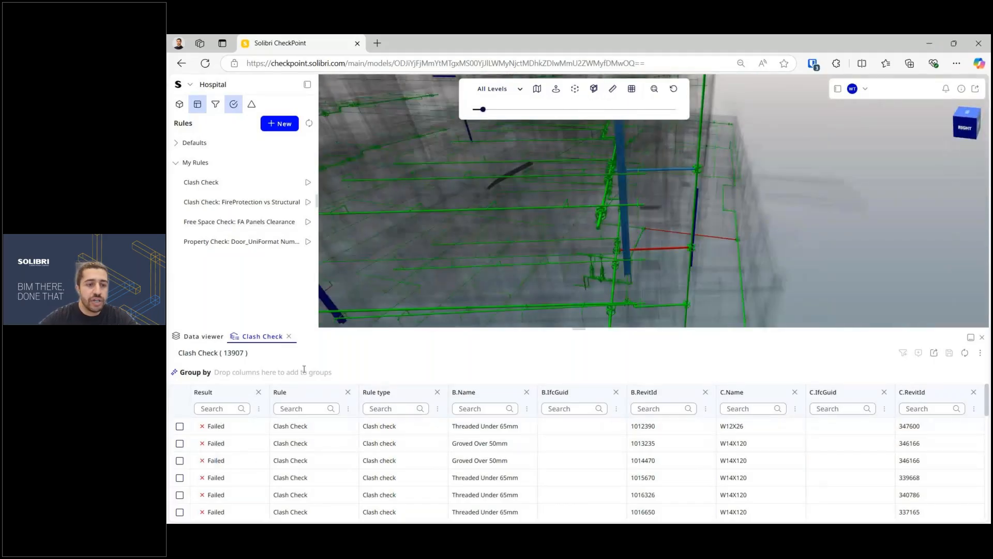
Step: Group results by Result into 7 Failed and 13900 Passed, trying a B.RevitId sub-grouping
drag(203, 391, 223, 373)
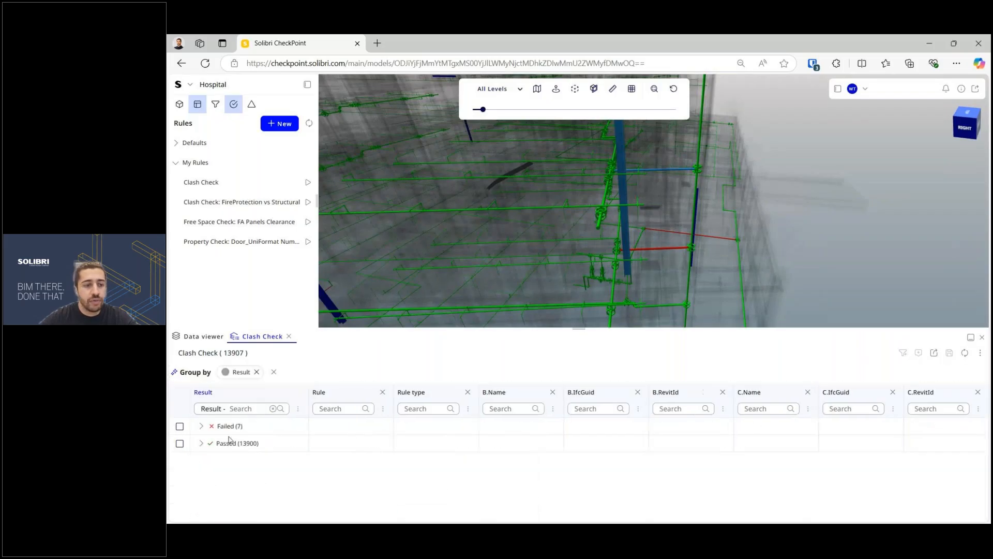
click(200, 426)
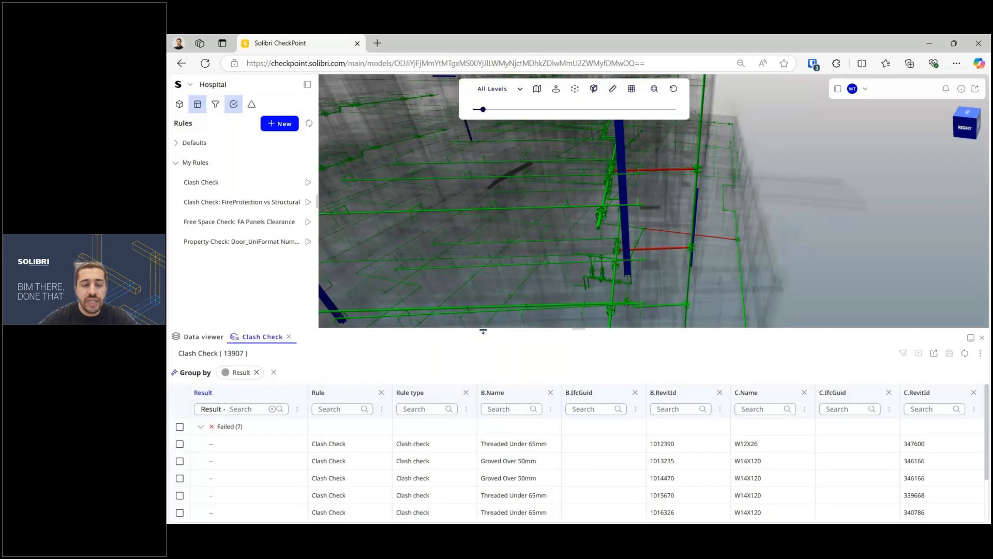
drag(670, 392, 336, 375)
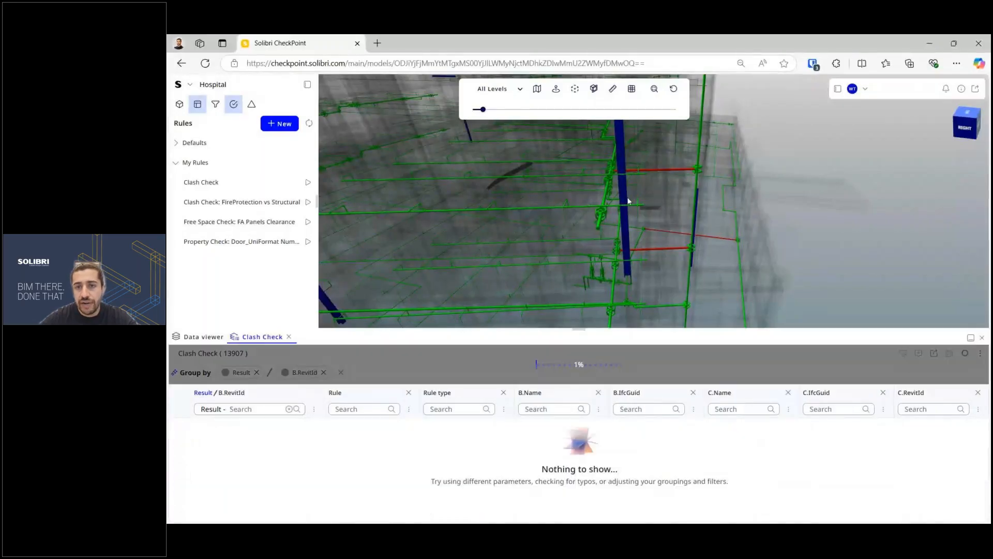
drag(629, 201, 569, 166)
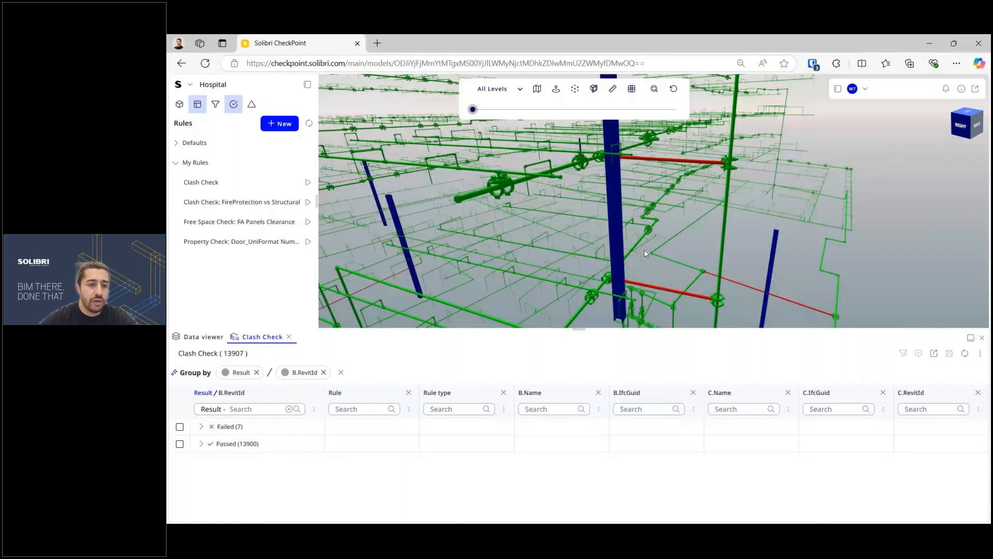
click(201, 427)
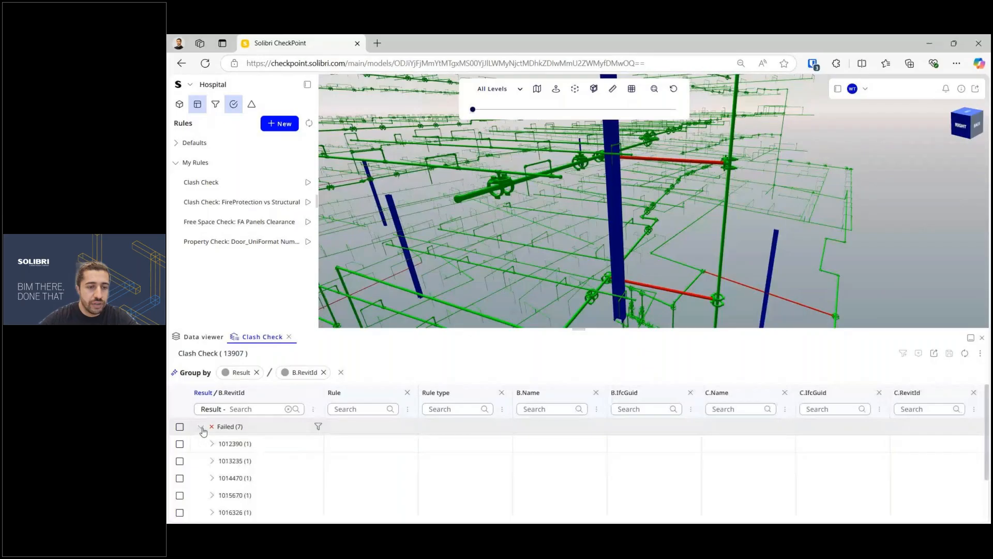
scroll(205, 430, down, 3)
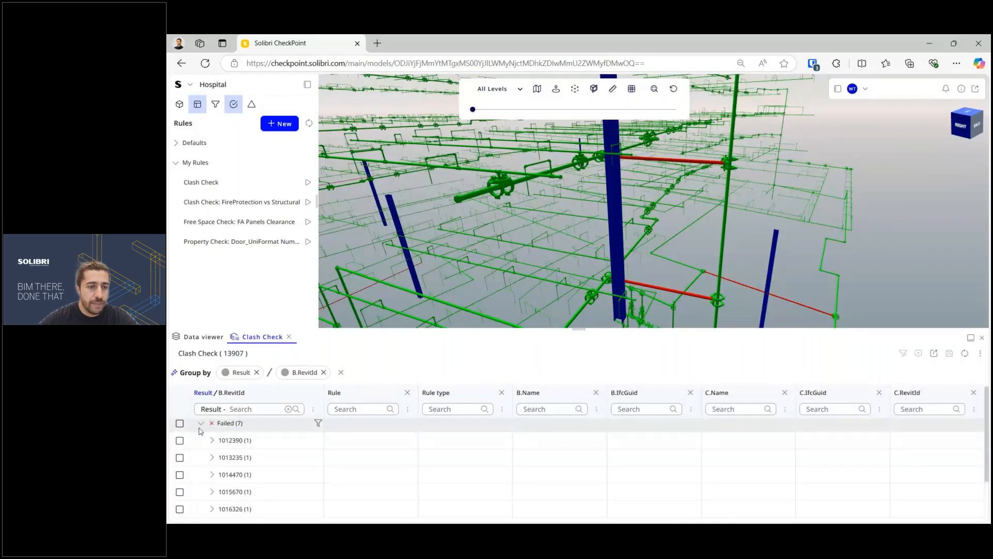
scroll(261, 449, up, 3)
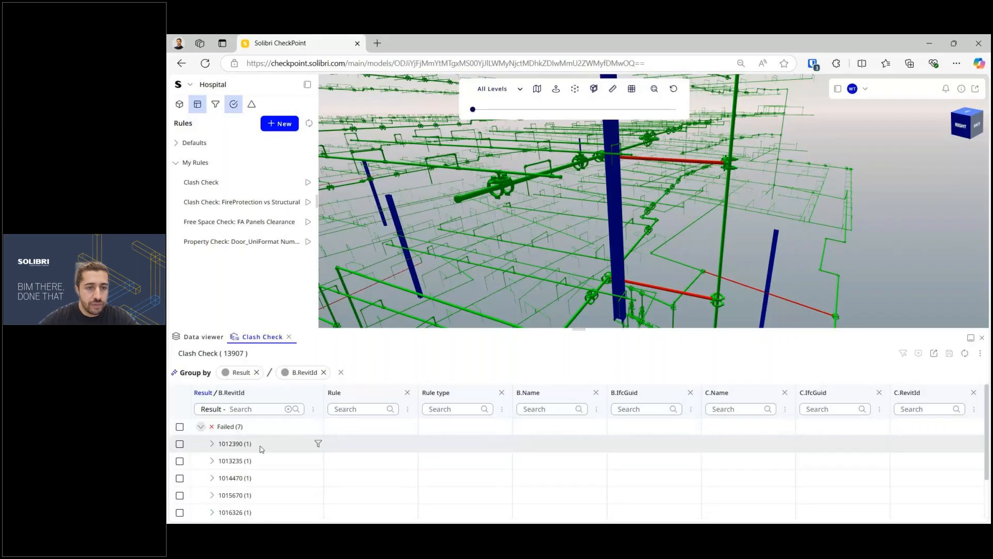
click(200, 426)
Step: Regroup Failed results by C.RevitId and isolate the clash for element 346166
click(324, 372)
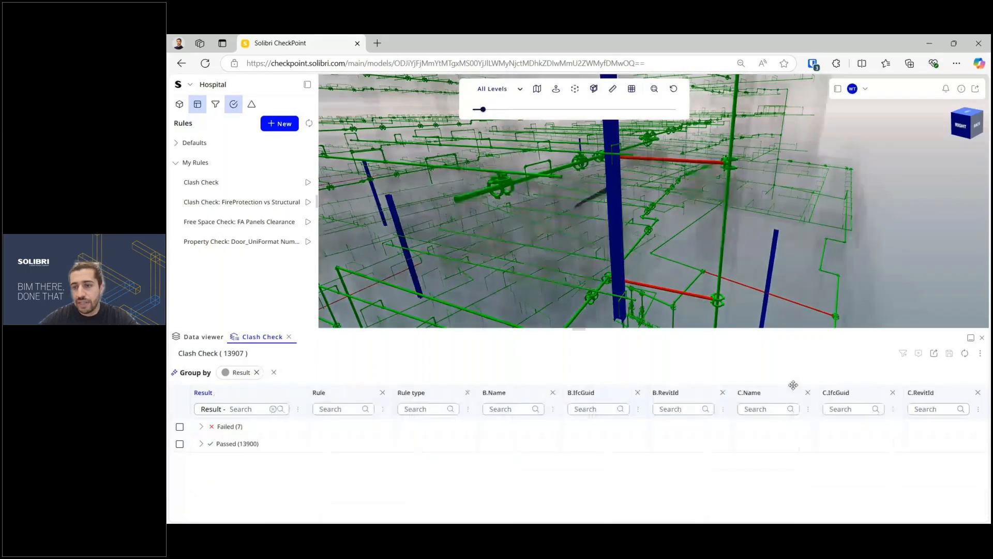
drag(926, 391, 296, 374)
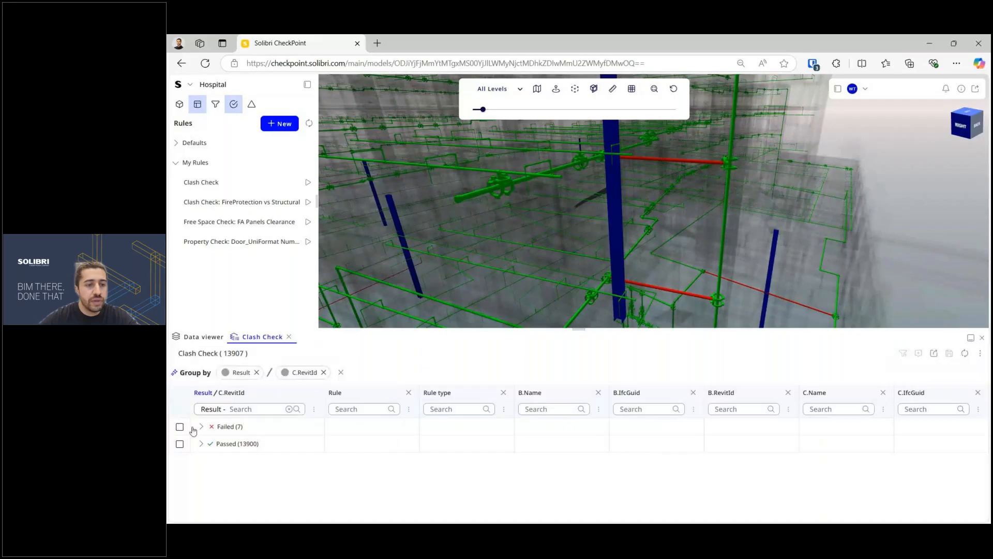
click(201, 426)
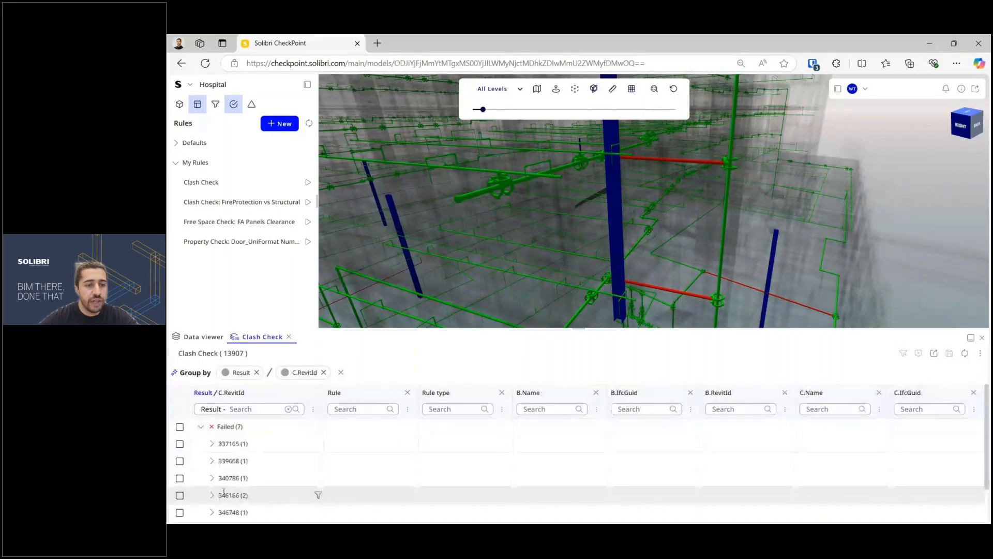
click(179, 495)
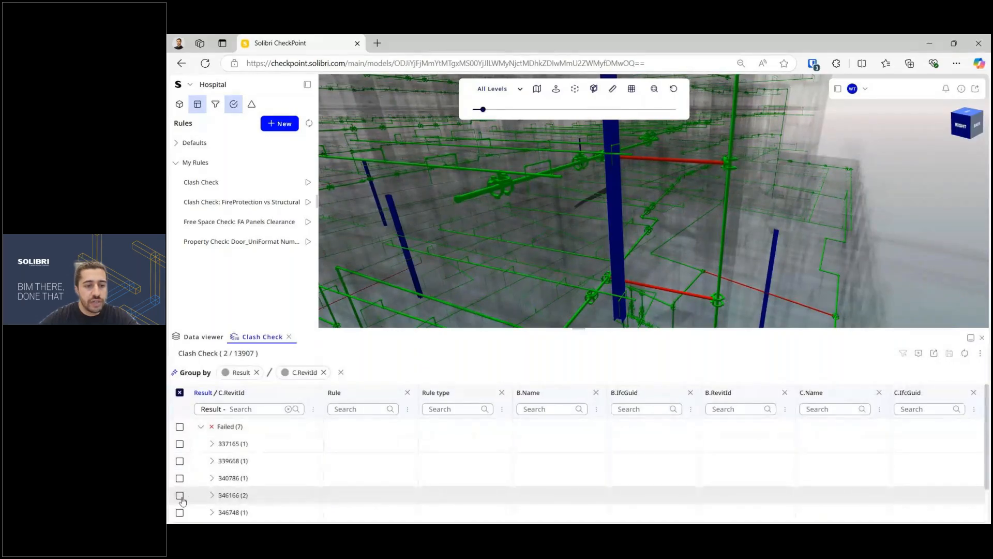
right_click(245, 495)
click(304, 398)
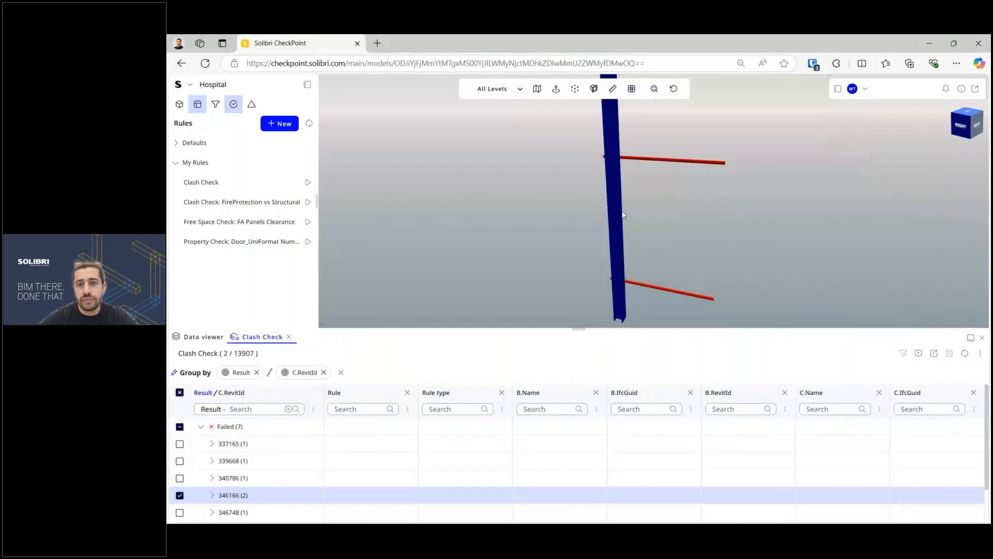
Step: Inspect the isolated column and red pipes, then reset to the whole hospital model
drag(621, 213, 597, 219)
scroll(598, 219, down, 3)
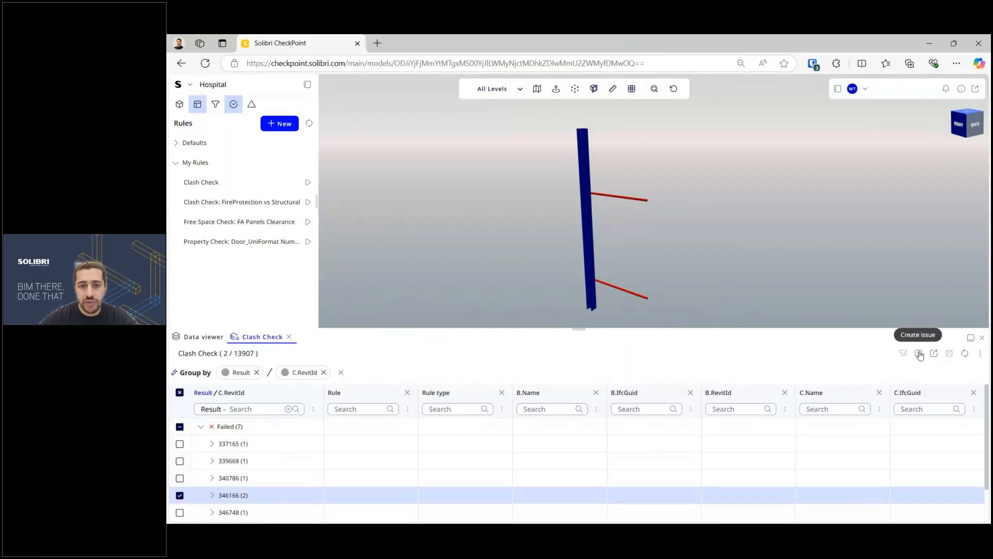
drag(577, 327, 582, 385)
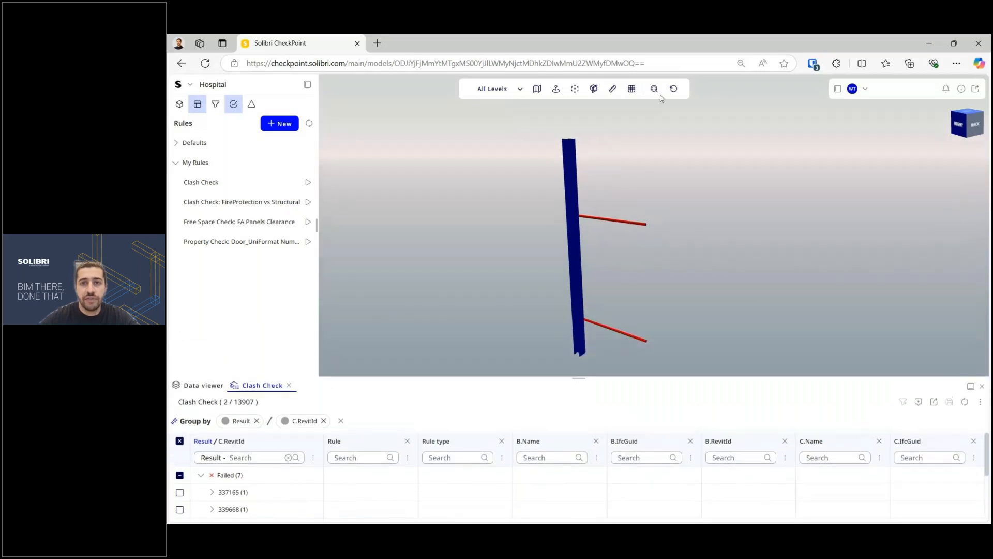
click(674, 89)
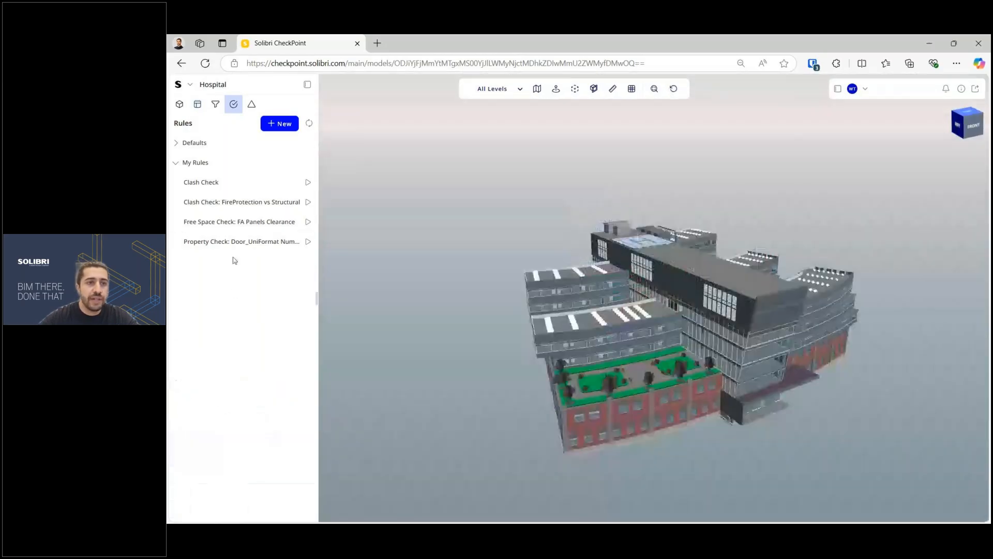
Step: Create a new rule under My Rules with its rule type set to Property Check
click(282, 126)
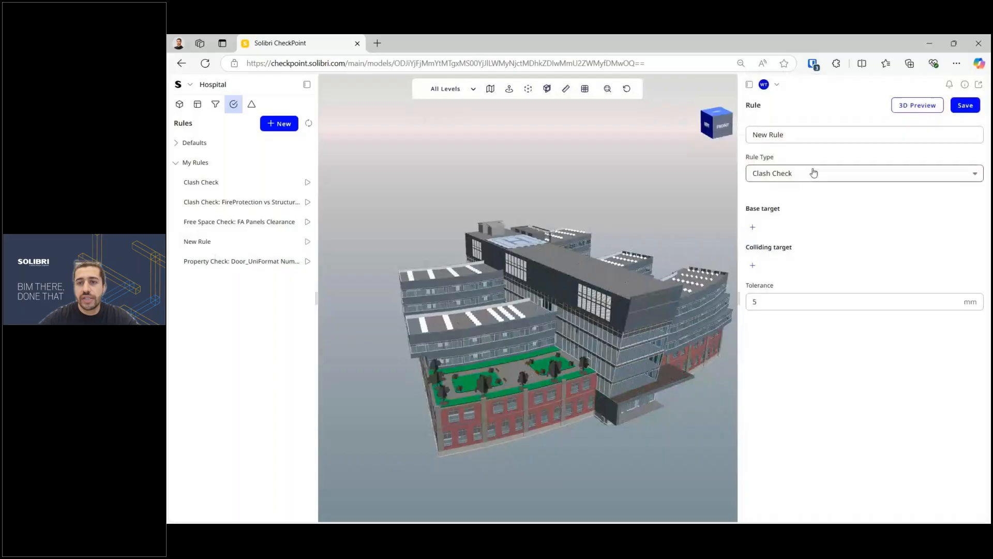
click(798, 173)
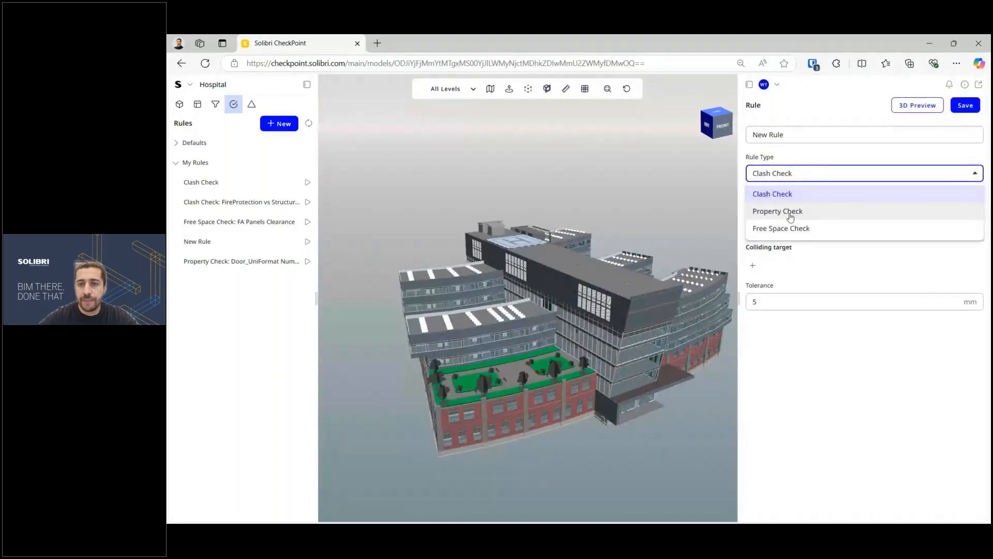
click(790, 214)
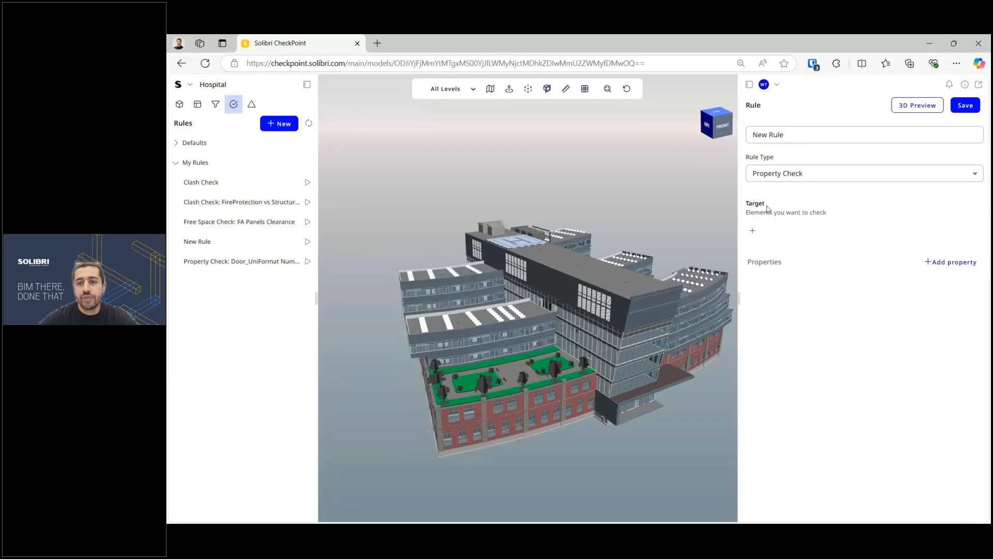
drag(766, 205, 746, 204)
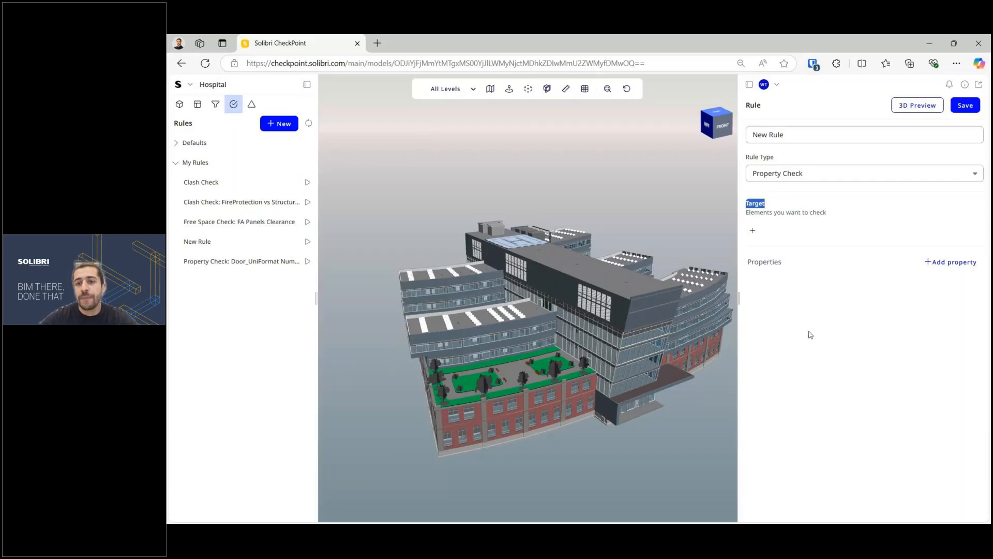
click(774, 245)
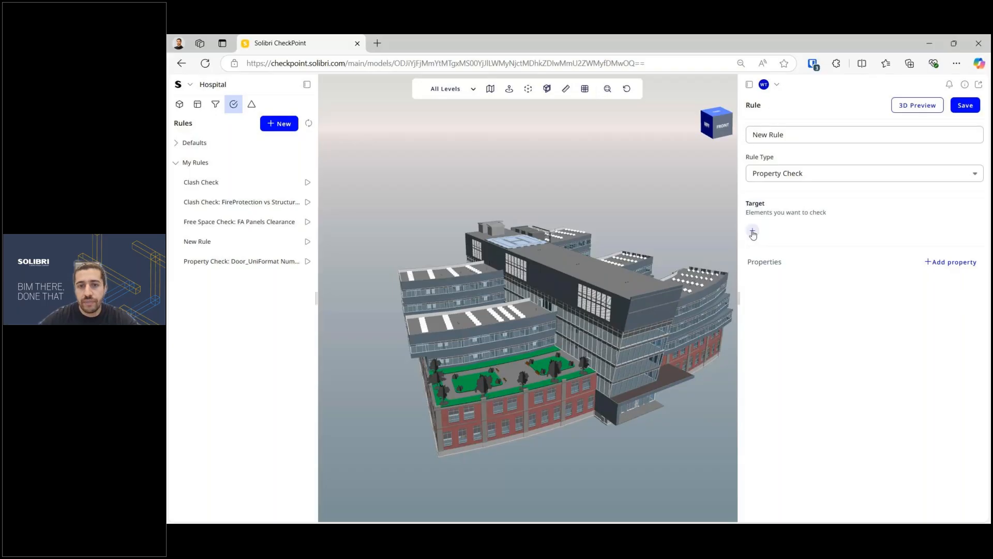
Step: Pan and zoom the 3D view to shift the hospital building aside
drag(617, 380, 556, 381)
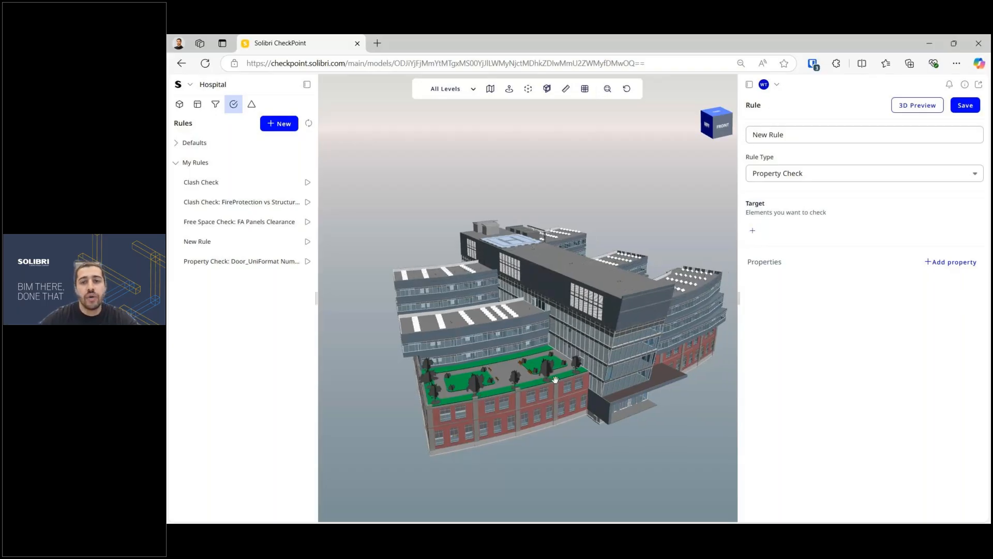
middle_drag(555, 379, 521, 379)
scroll(521, 379, up, 2)
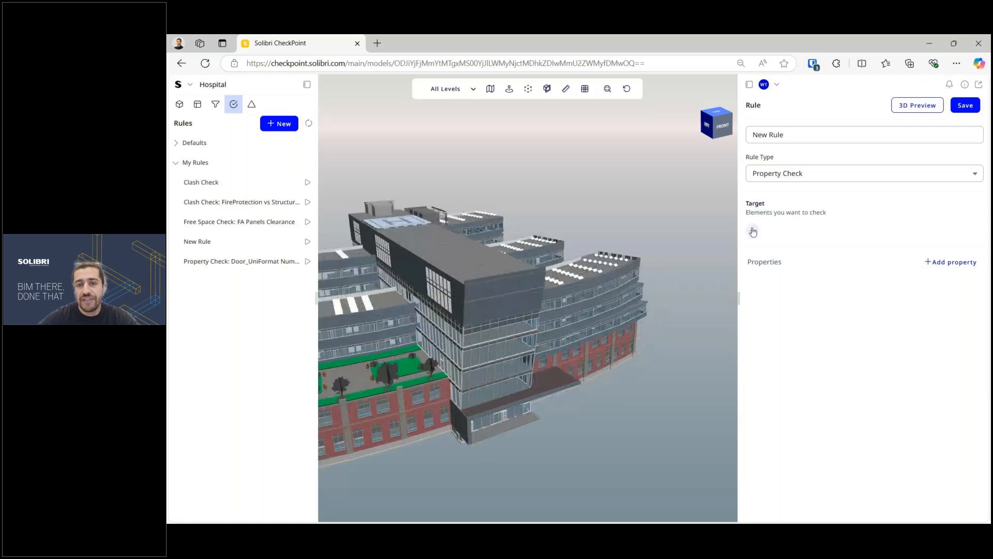
Step: Target the rule at the Doors filter from the existing filters
click(752, 232)
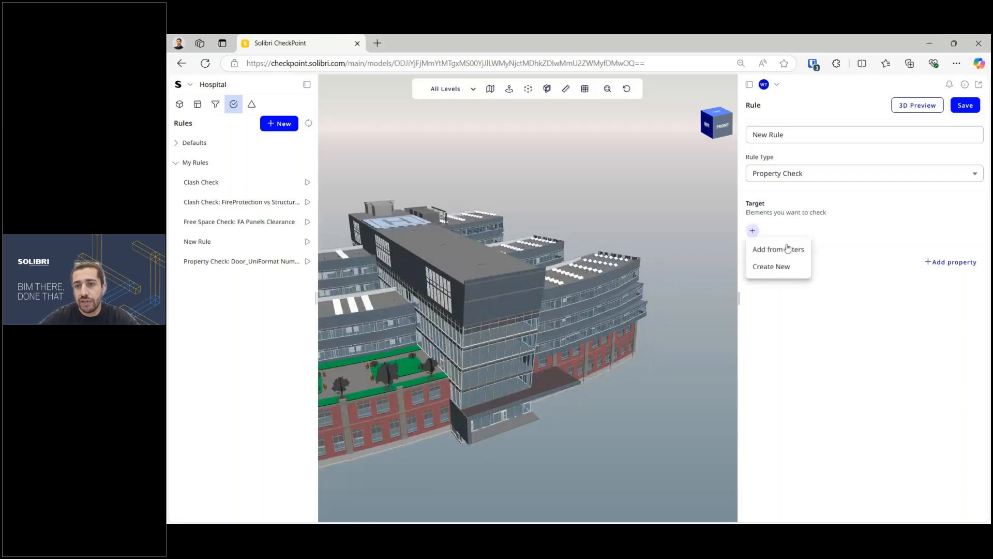
click(776, 250)
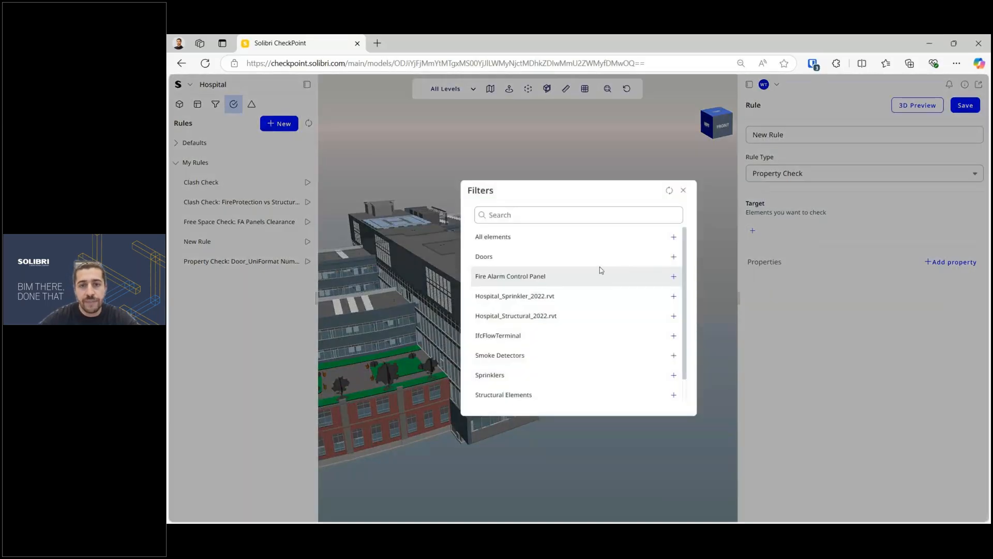
double_click(660, 262)
click(675, 259)
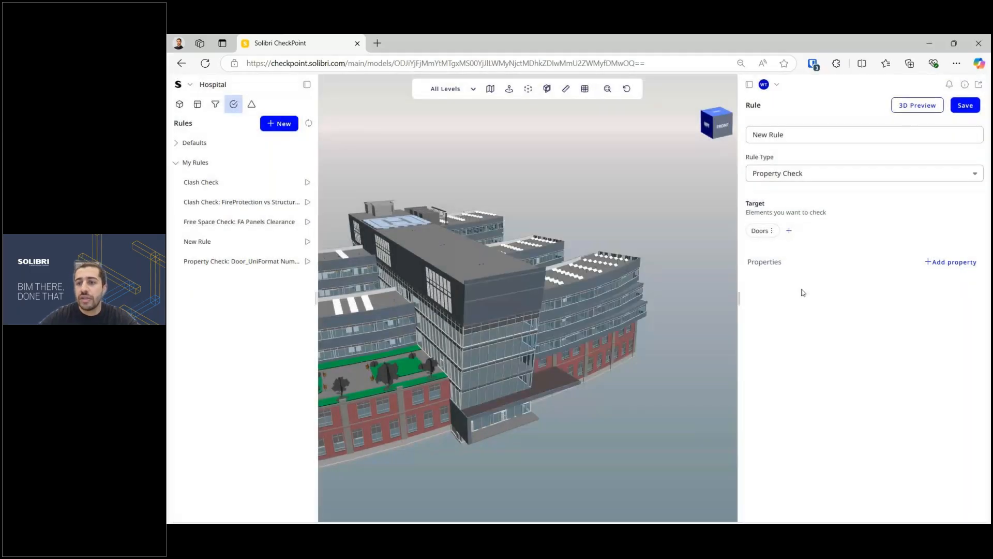
Step: Add a condition requiring Classification.UniFormat.2010.Number to be Is Not Empty
click(935, 263)
click(867, 327)
text(uni)
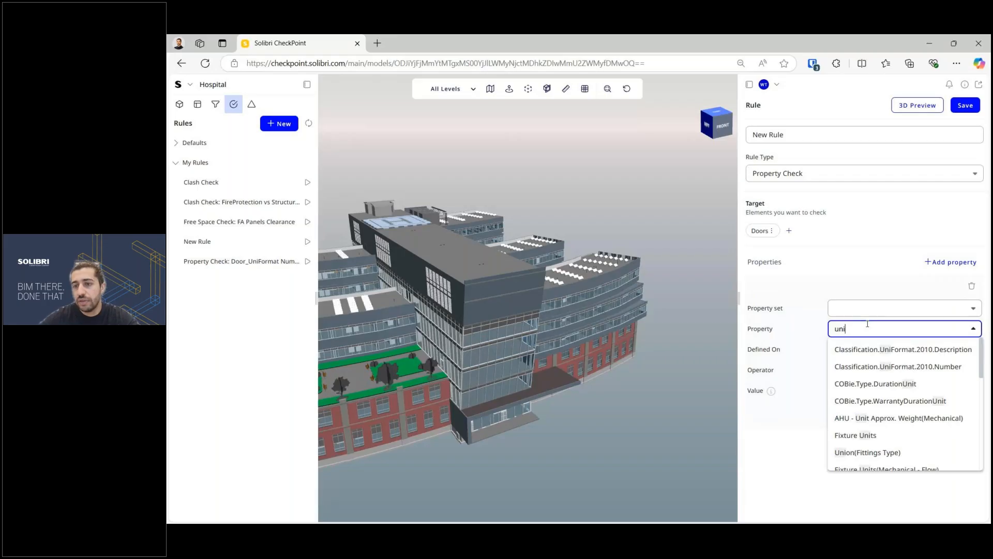
click(937, 367)
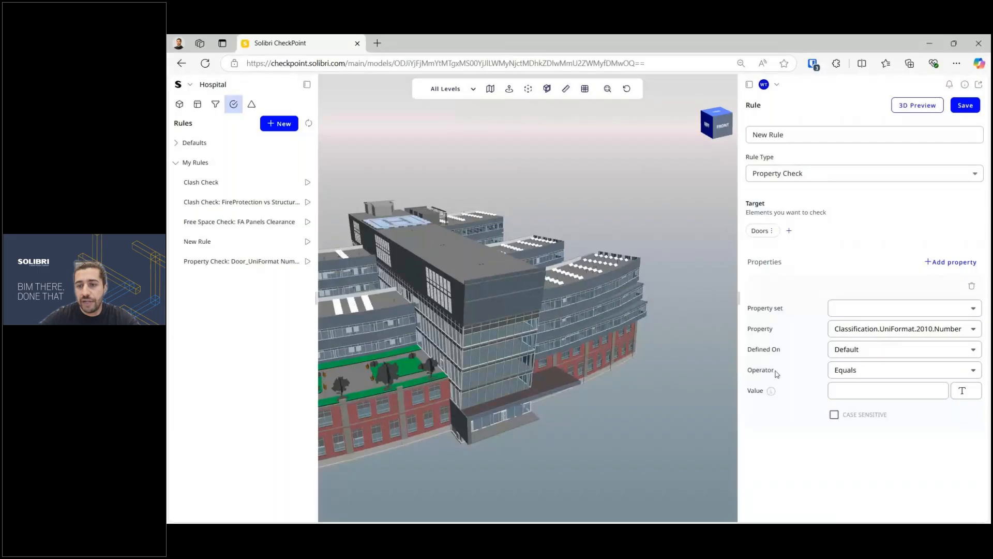
click(874, 370)
scroll(878, 427, down, 2)
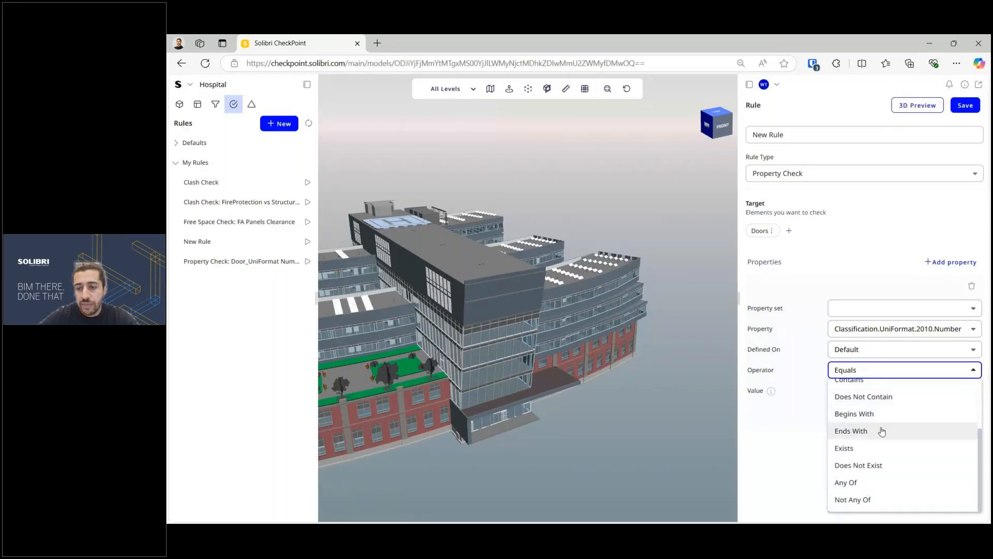
scroll(877, 455, up, 3)
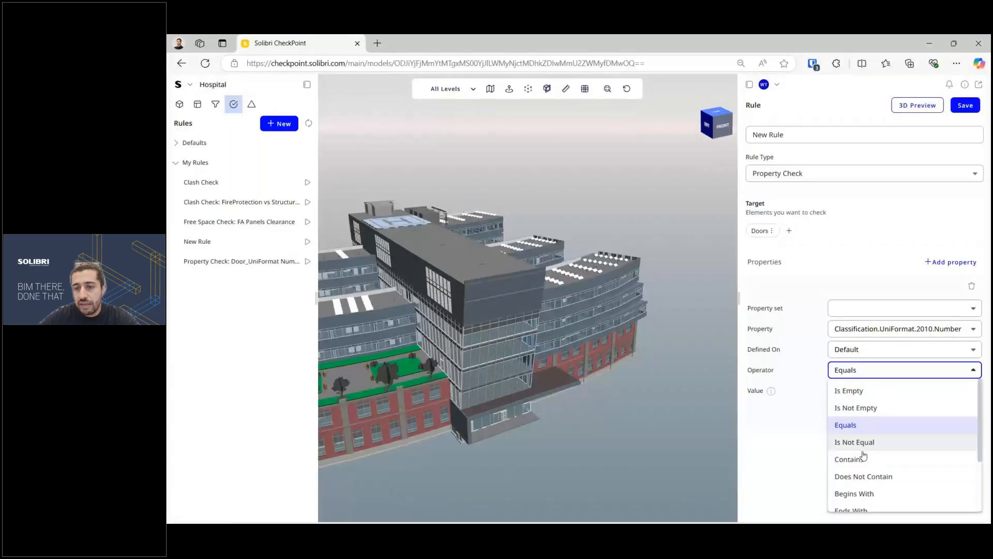
scroll(864, 455, down, 3)
scroll(864, 450, up, 3)
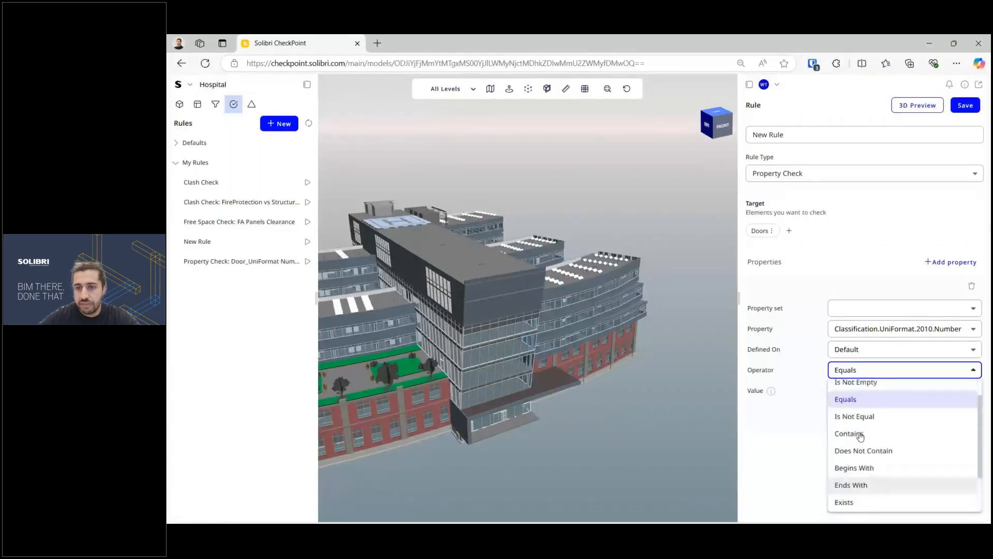
click(856, 408)
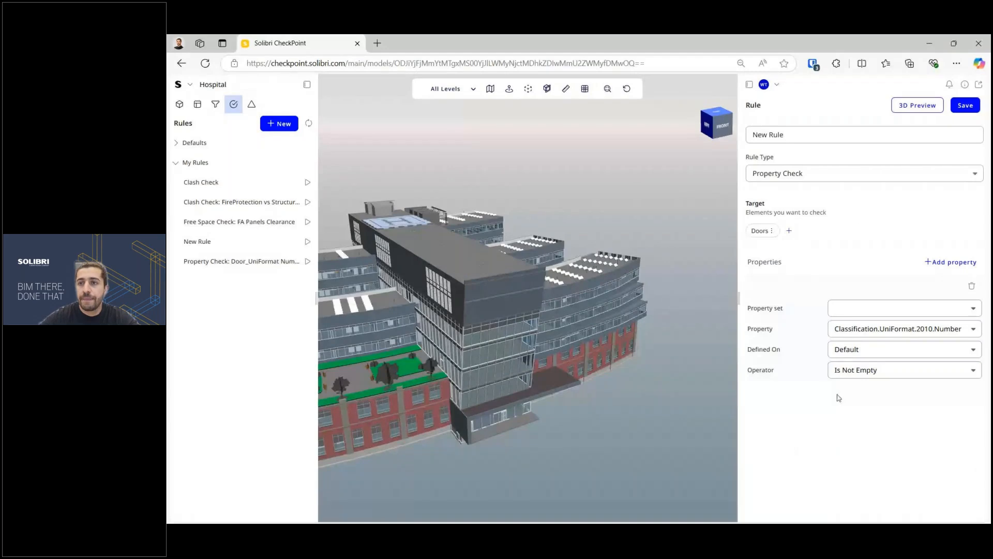
Step: Rename the rule to 'Property Check' and save it, running the check on 435 doors
click(765, 134)
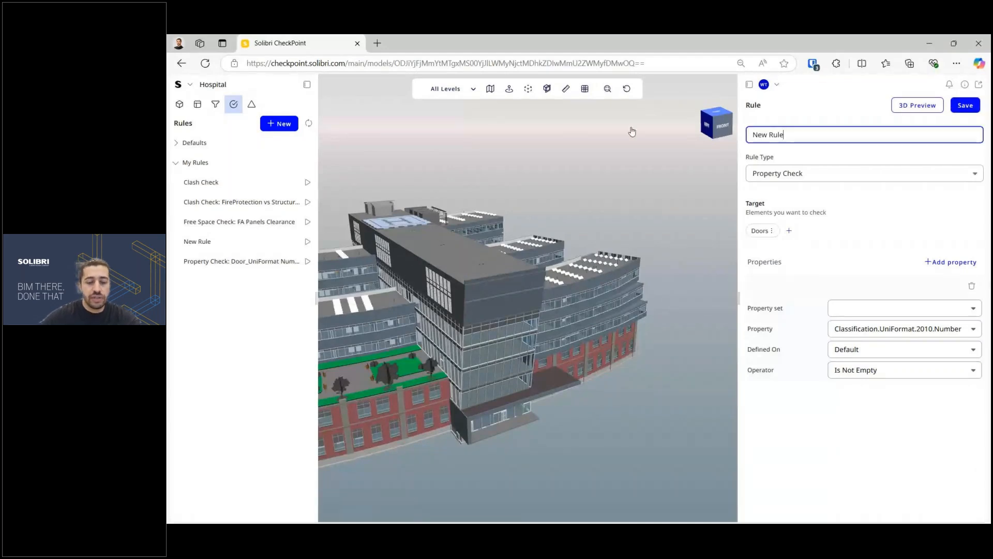
key(ctrl+a)
text(Pr)
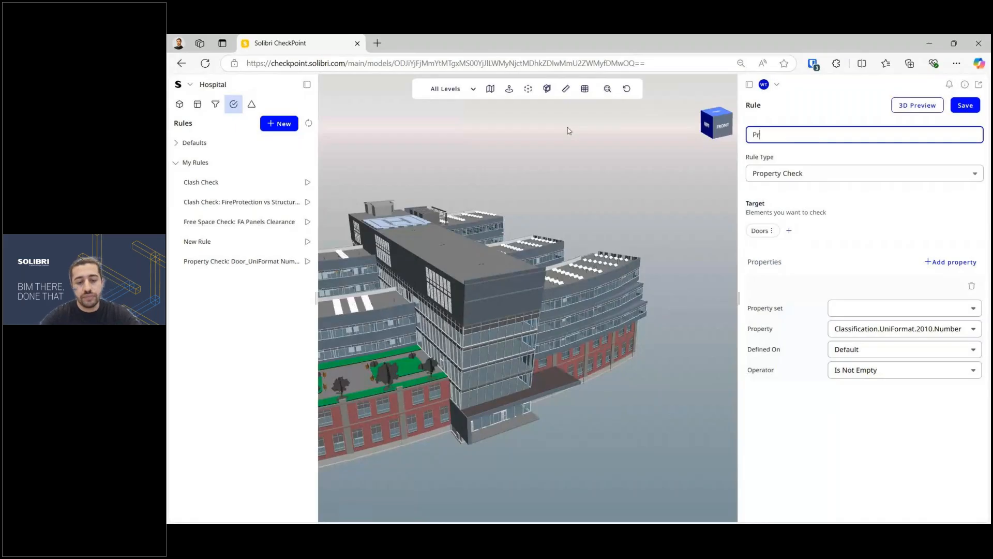
text(operty Check)
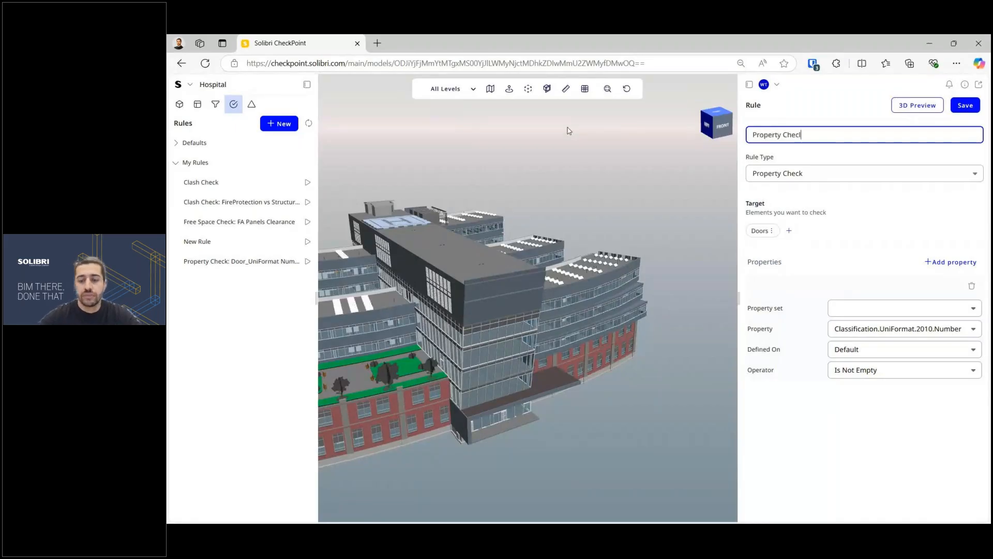
text(k)
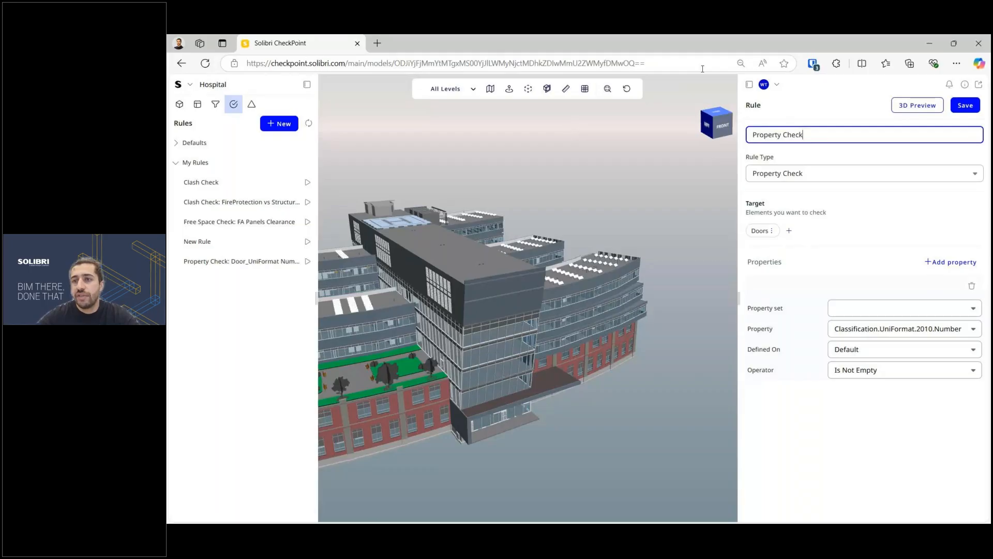
click(964, 105)
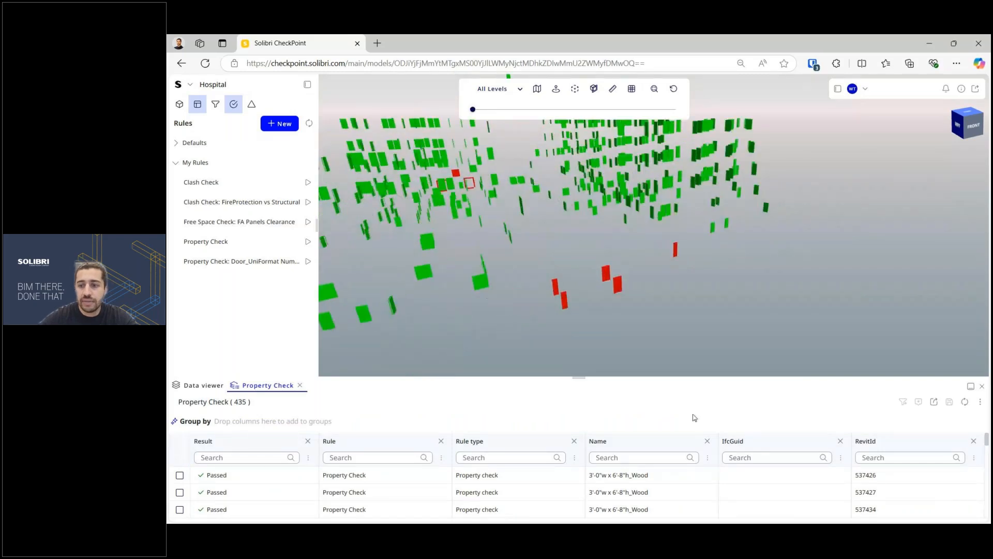
Step: Show a failing red door's element properties, filtered by 'unif'
drag(577, 379, 578, 349)
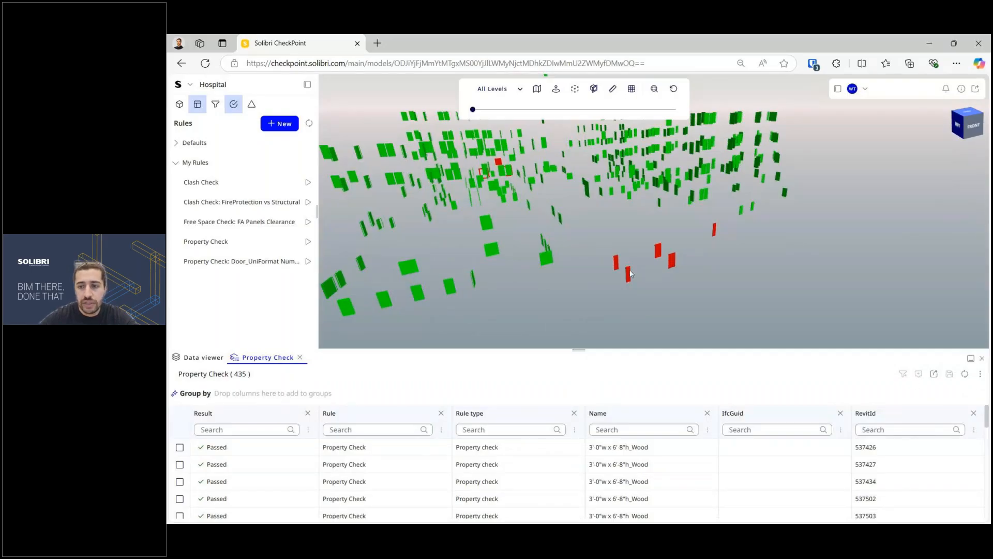
scroll(603, 272, up, 3)
scroll(603, 272, up, 2)
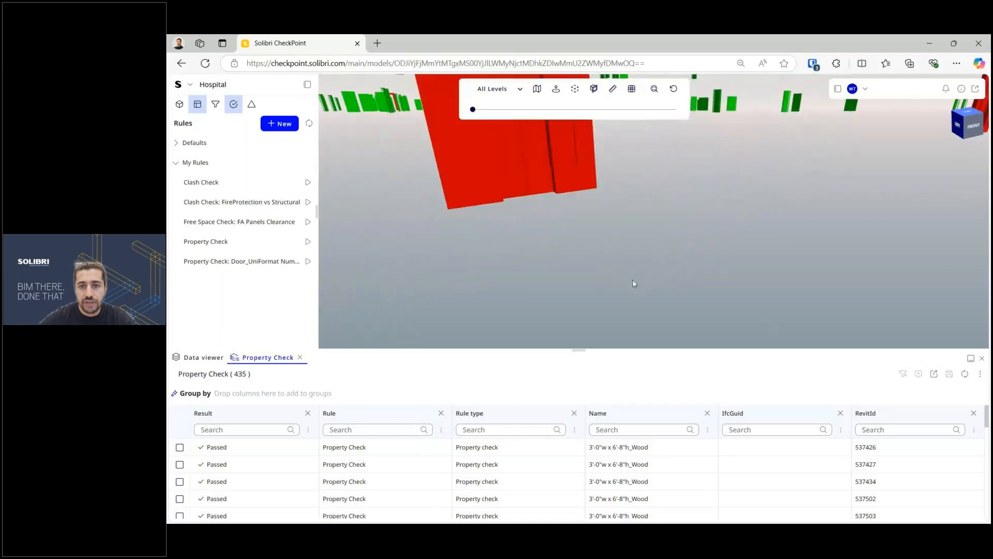
click(654, 257)
right_click(654, 257)
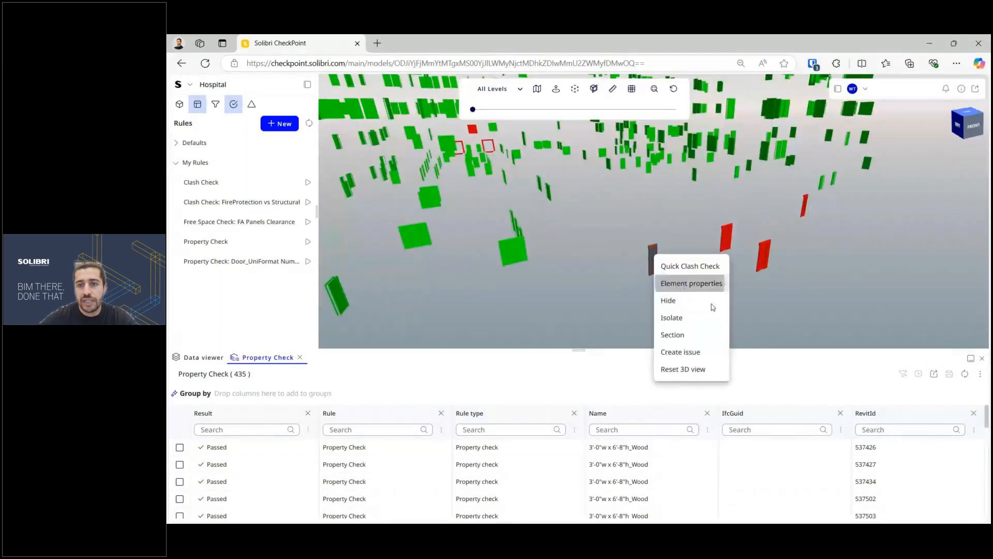
click(688, 281)
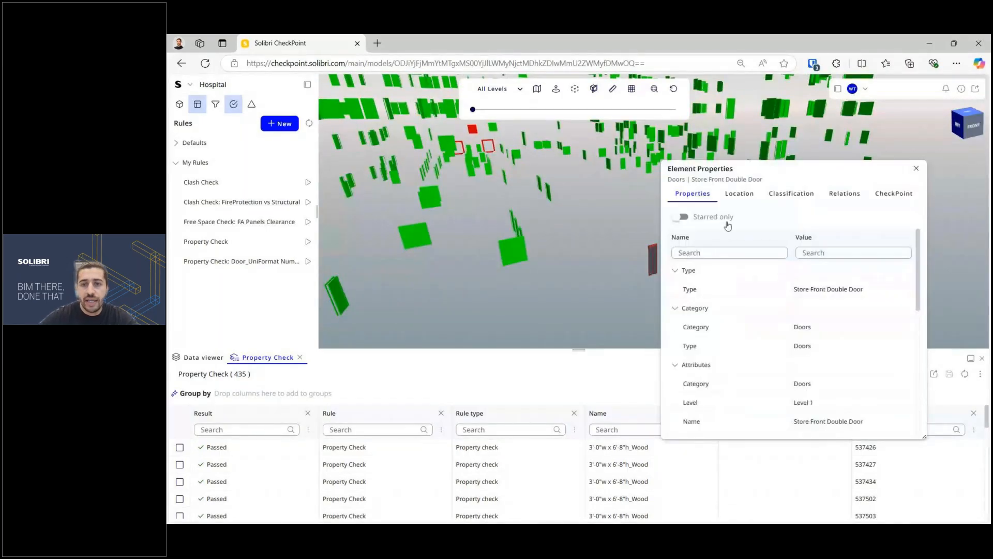
click(695, 253)
text(unif)
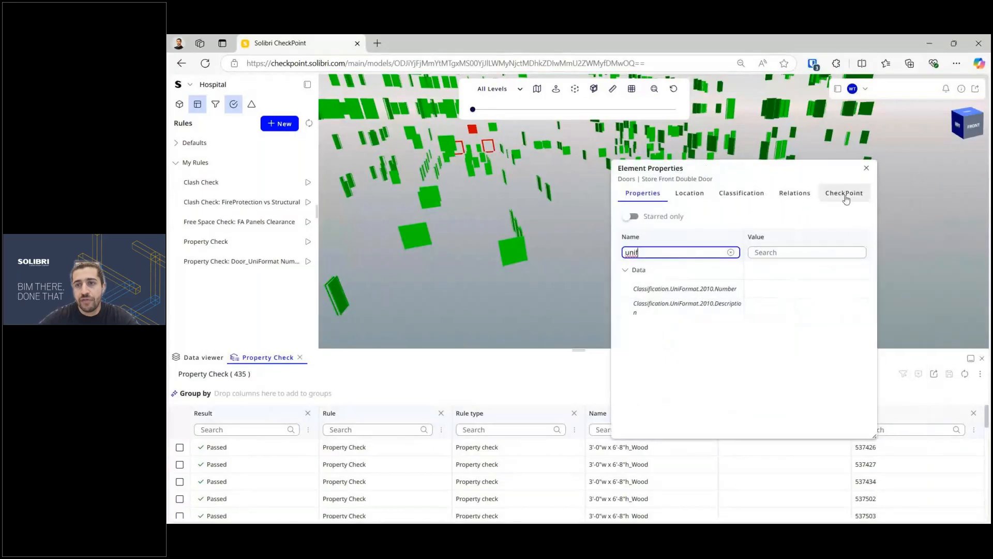
Step: Close the properties, collapse the results and reset the view to the whole building
click(867, 168)
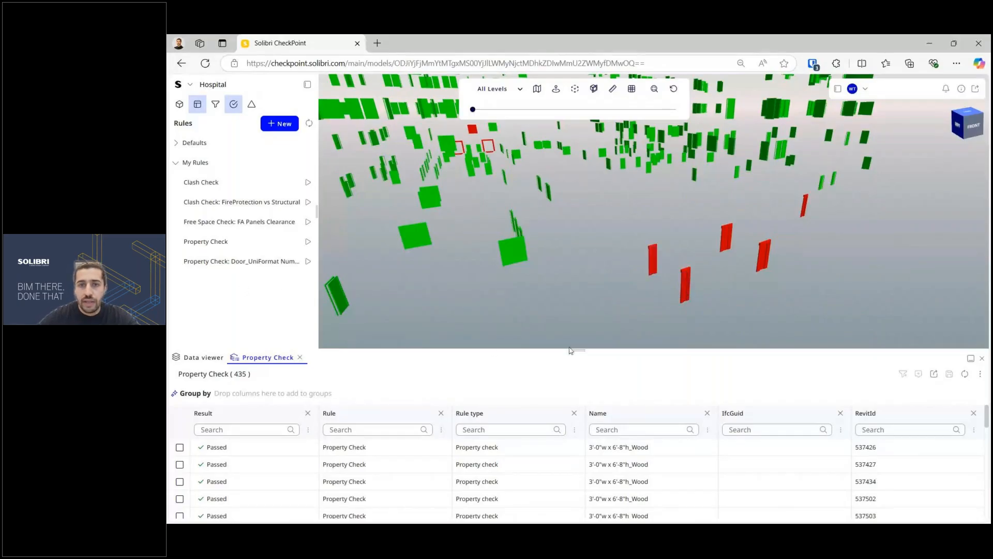
drag(600, 352, 600, 520)
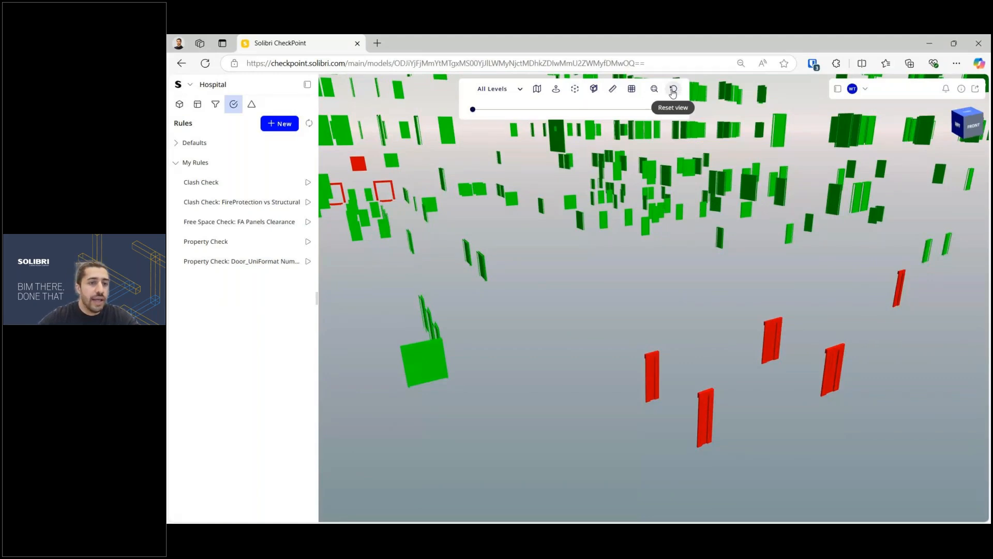
click(673, 90)
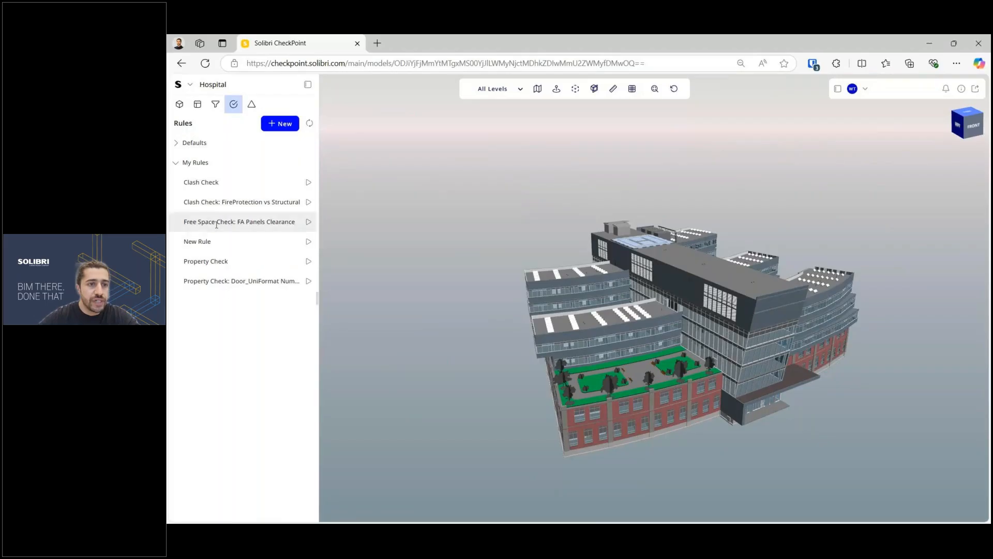
click(194, 241)
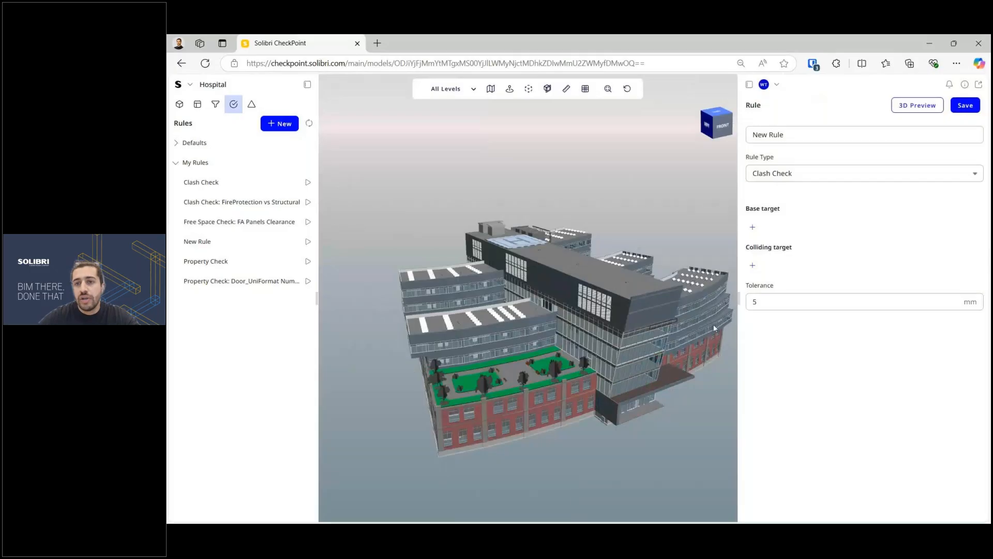
click(776, 173)
click(791, 226)
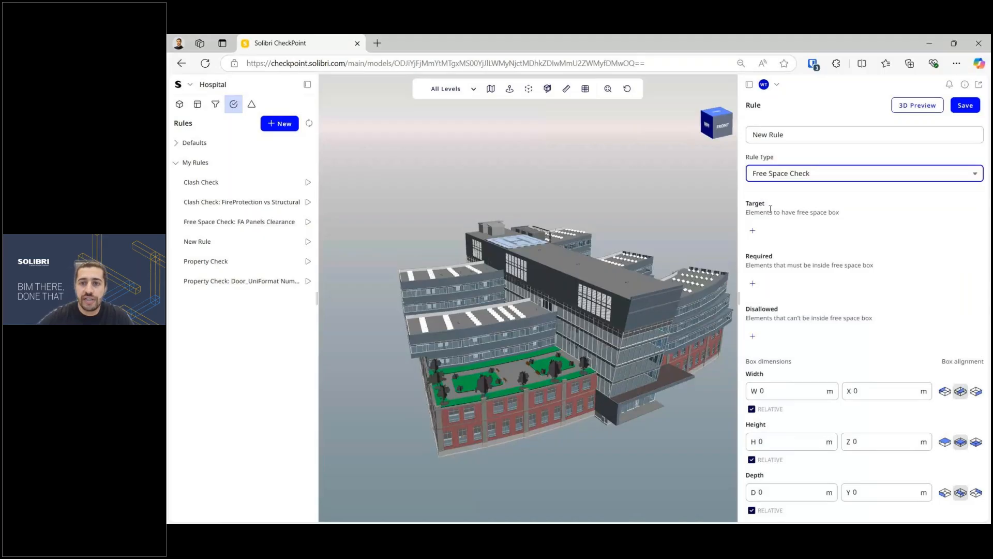
drag(770, 209, 744, 208)
click(777, 241)
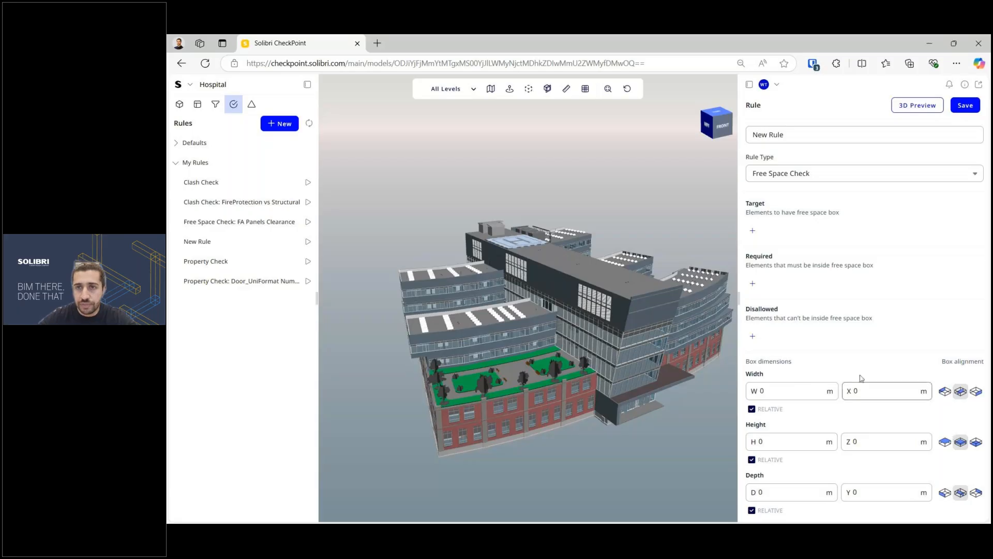
click(750, 85)
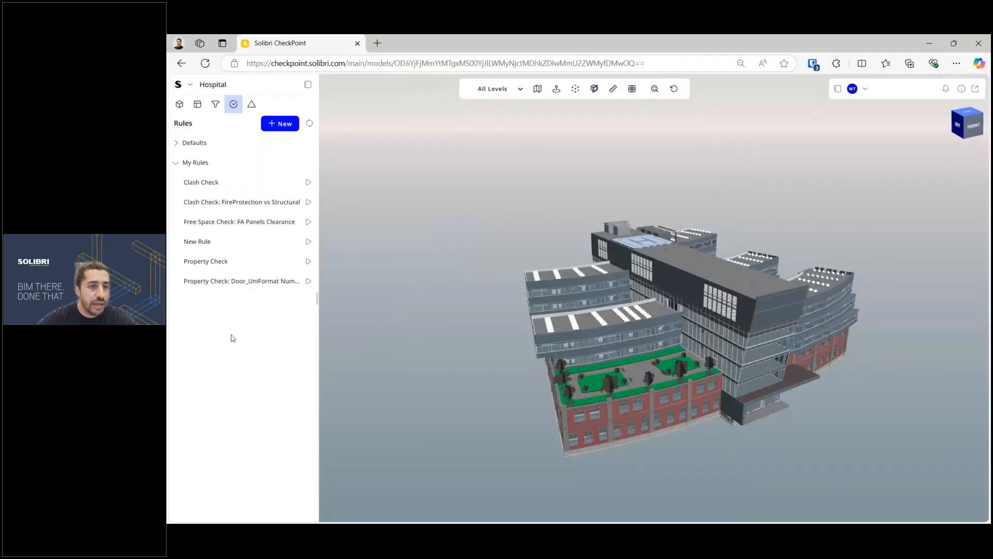
click(240, 221)
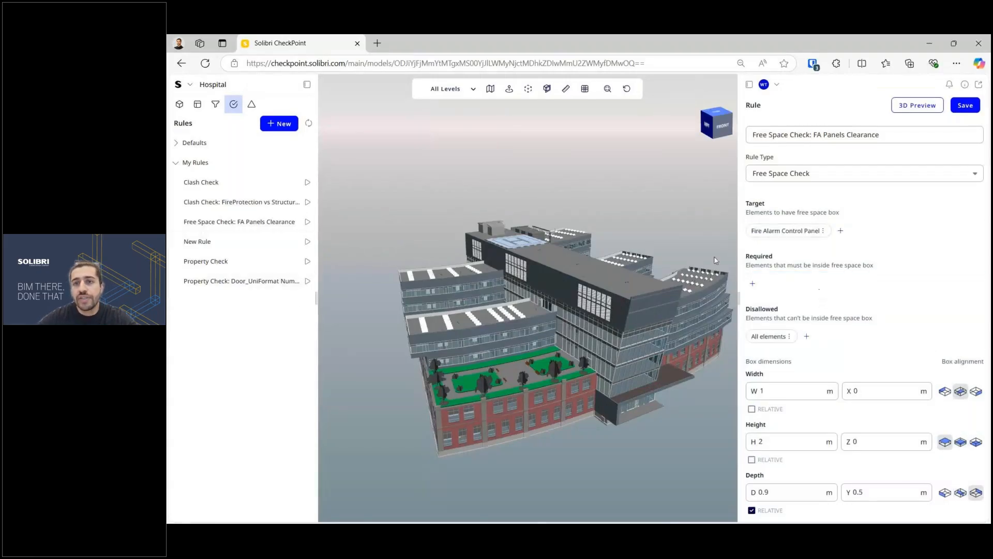
middle_drag(717, 261, 627, 289)
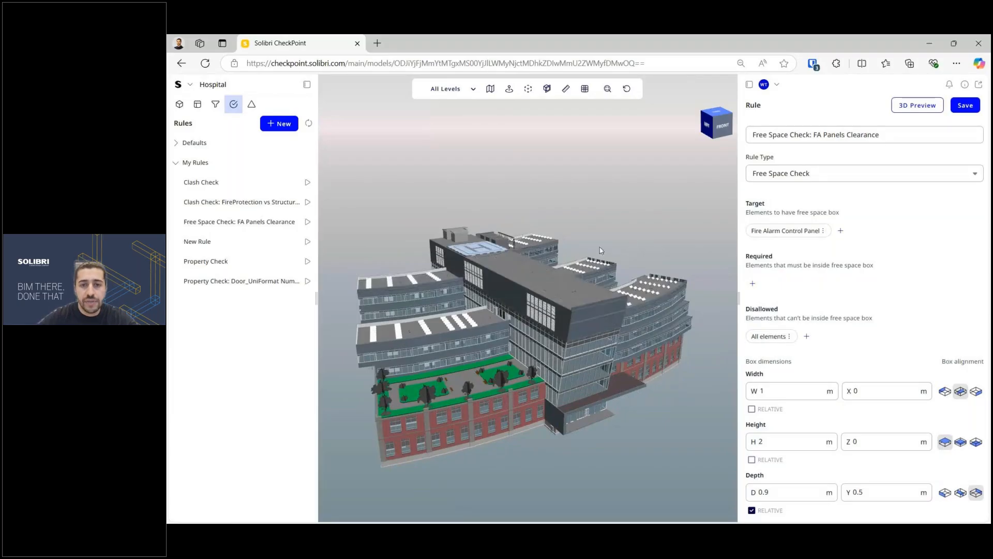
scroll(626, 248, down, 2)
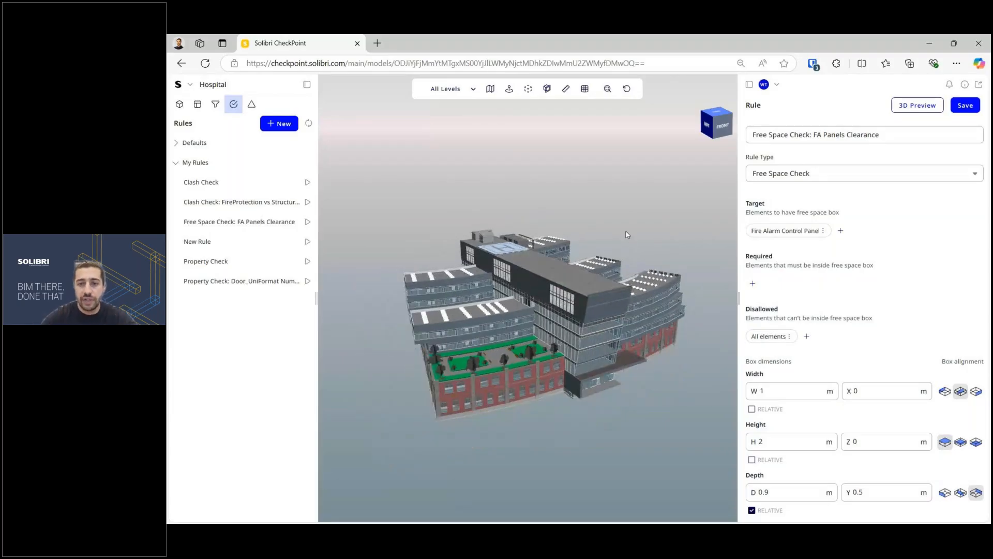
scroll(626, 231, down, 1)
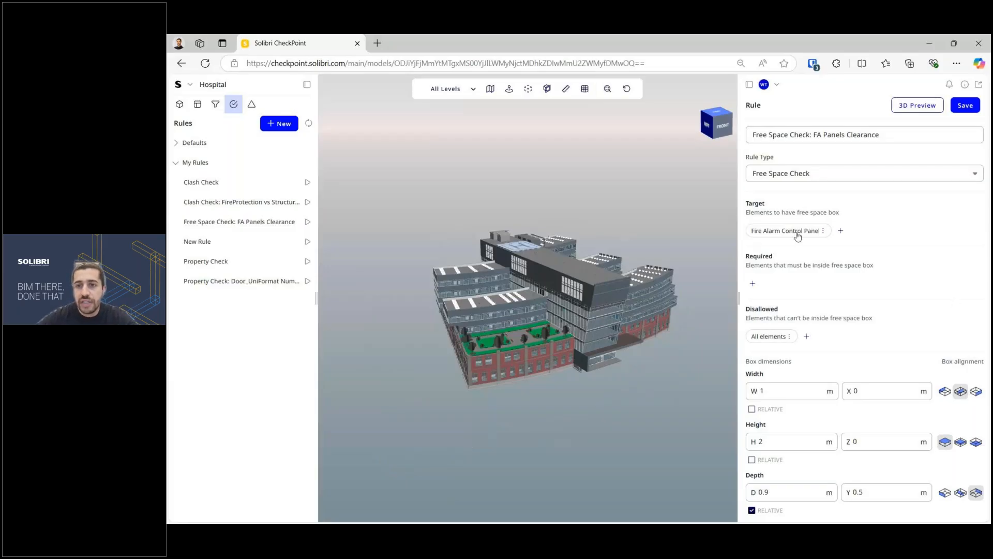
double_click(755, 203)
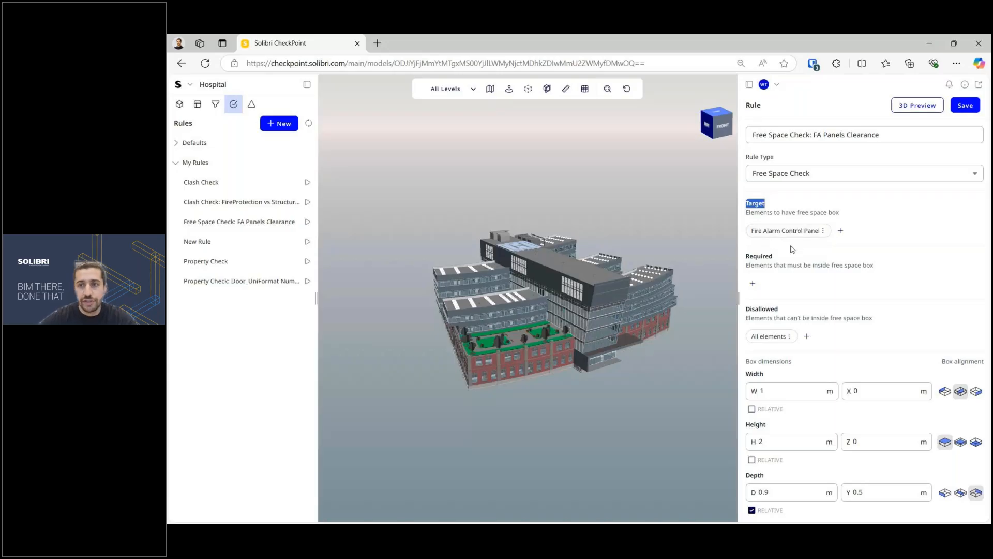
click(793, 247)
click(824, 236)
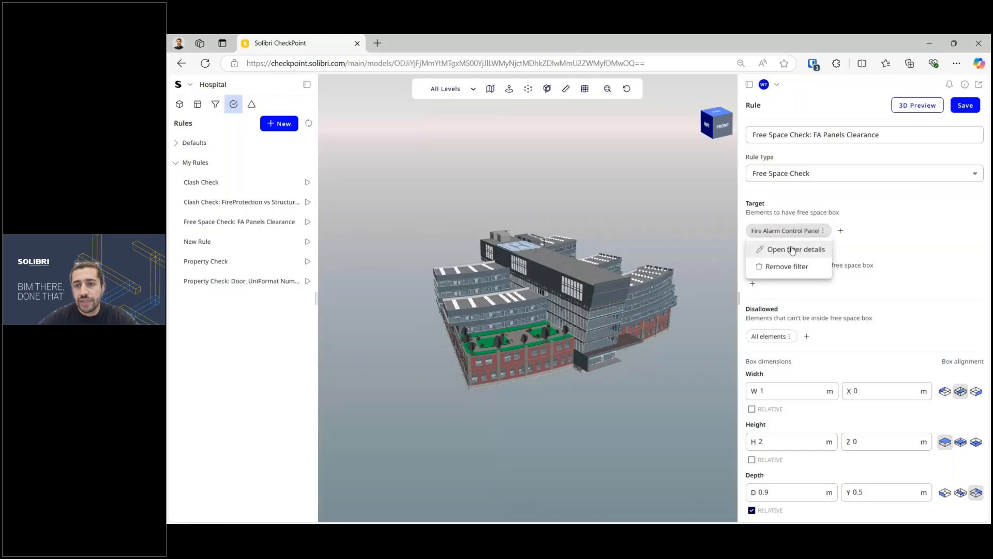
click(768, 249)
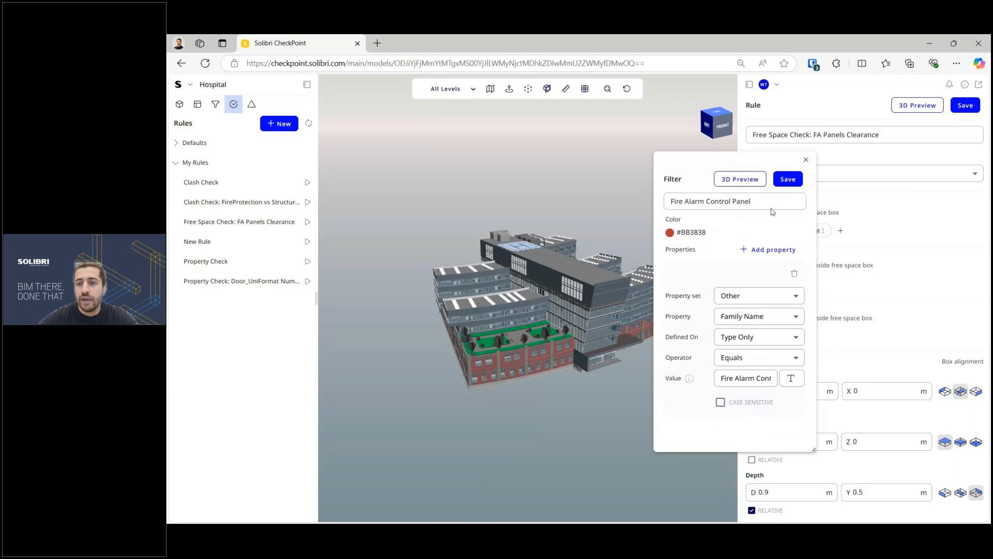
click(792, 178)
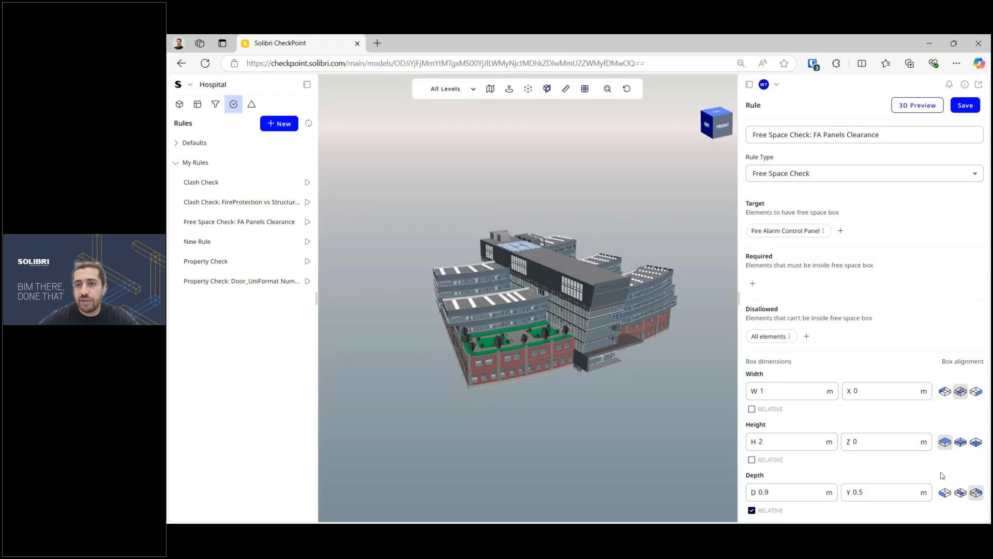
Step: Close the rule editor and zoom to the FA-3 result's green clearance box, orbiting around it
key(Escape)
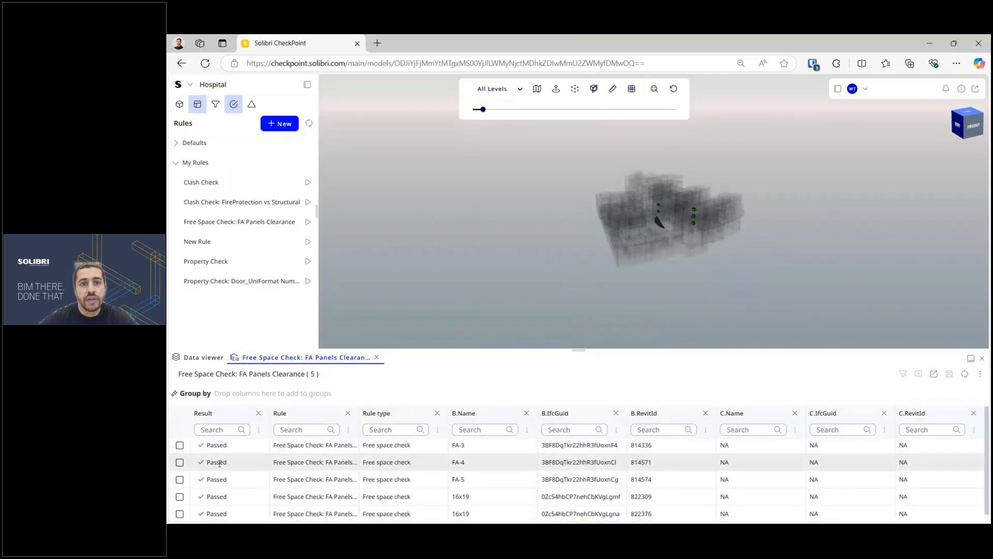
scroll(303, 442, down, 1)
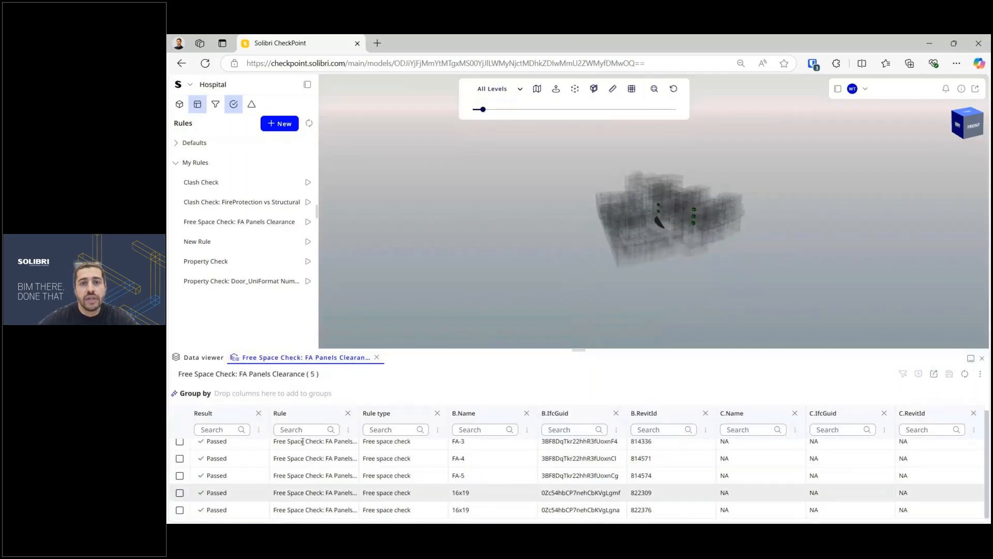
double_click(217, 441)
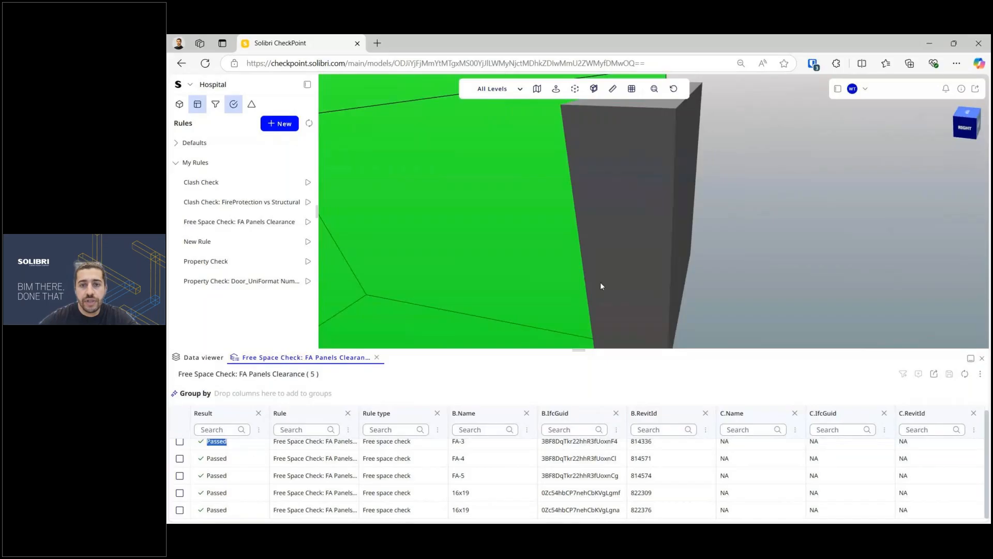
scroll(600, 281, down, 5)
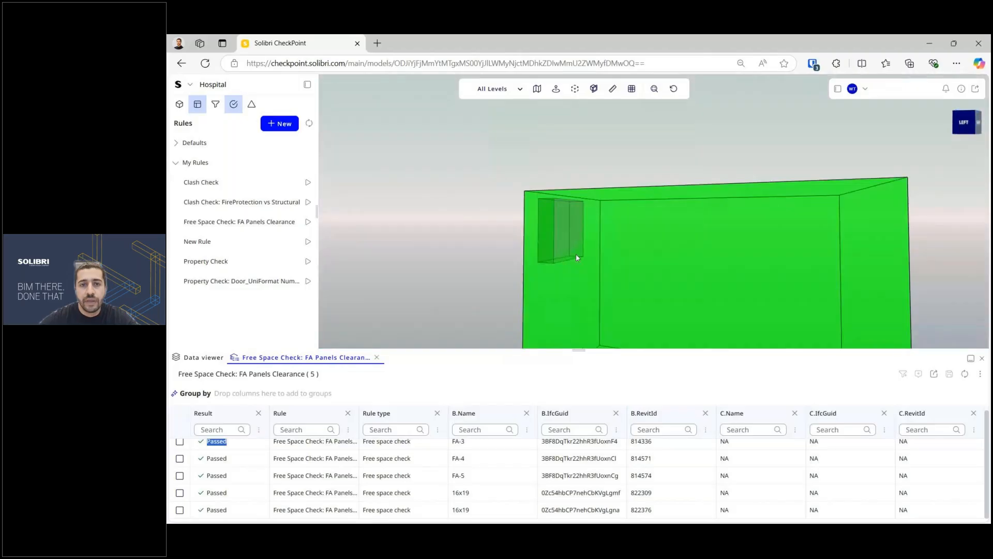
mouse_move(578, 260)
mouse_down()
mouse_move(519, 155)
mouse_move(605, 290)
mouse_move(546, 239)
mouse_move(614, 260)
mouse_up()
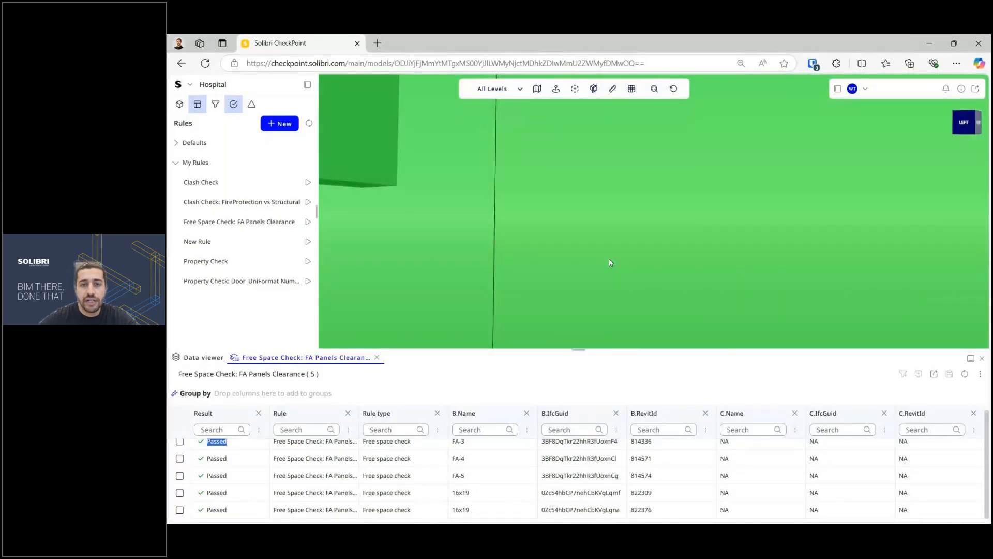
drag(610, 264, 582, 248)
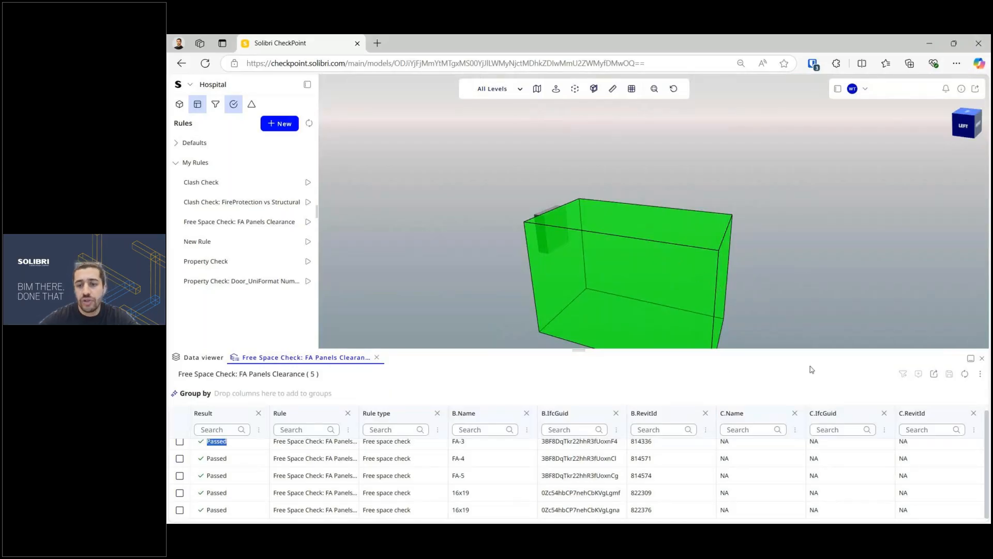
scroll(823, 456, up, 1)
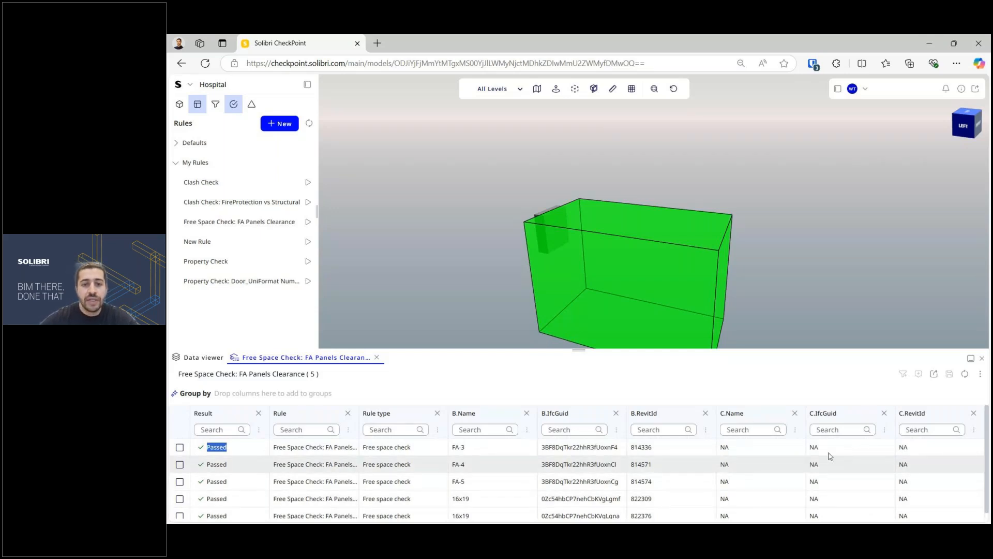
Step: Open the results export options, then select the Clash Check rule to run
click(579, 351)
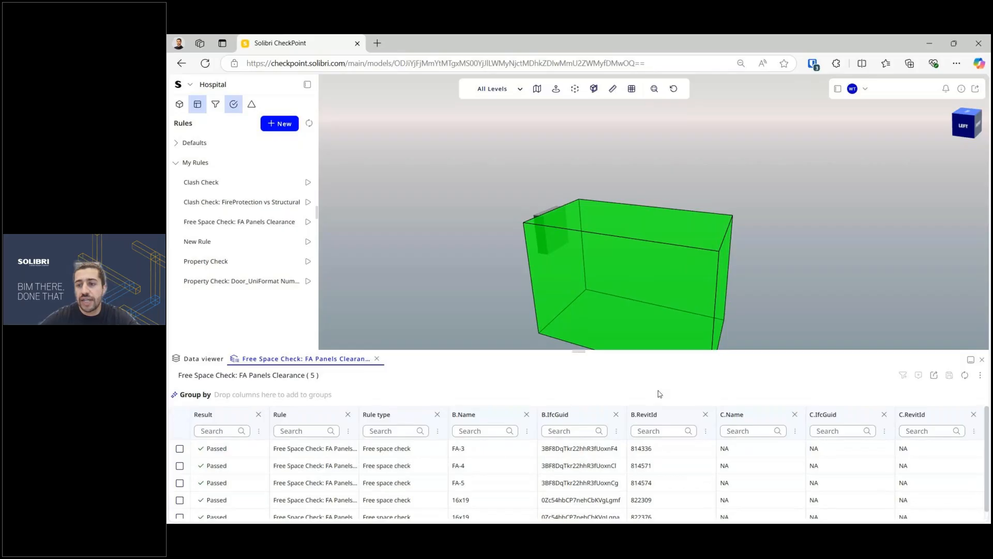
click(934, 375)
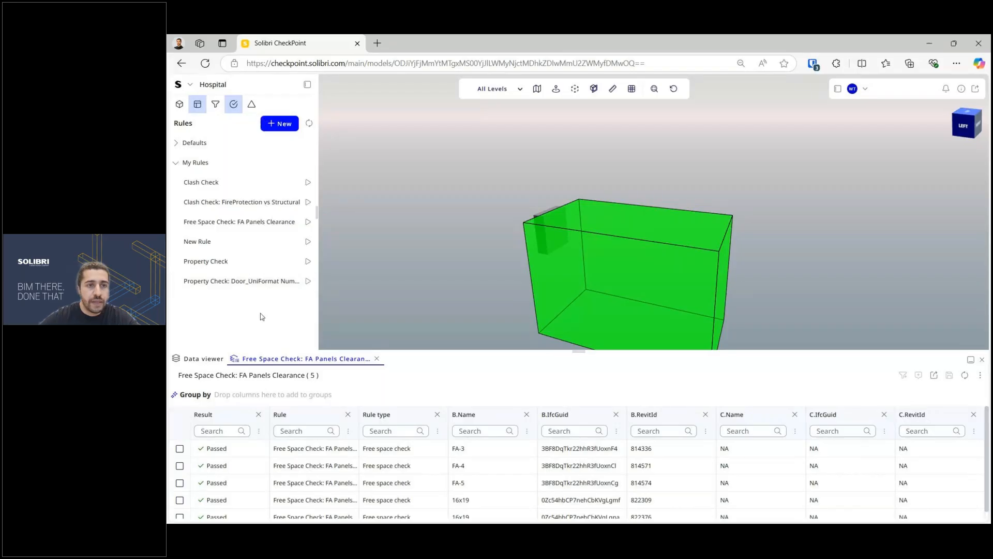
click(308, 183)
Step: Run the Clash Check, zoom to the first failed clash and start an issue from it
click(981, 359)
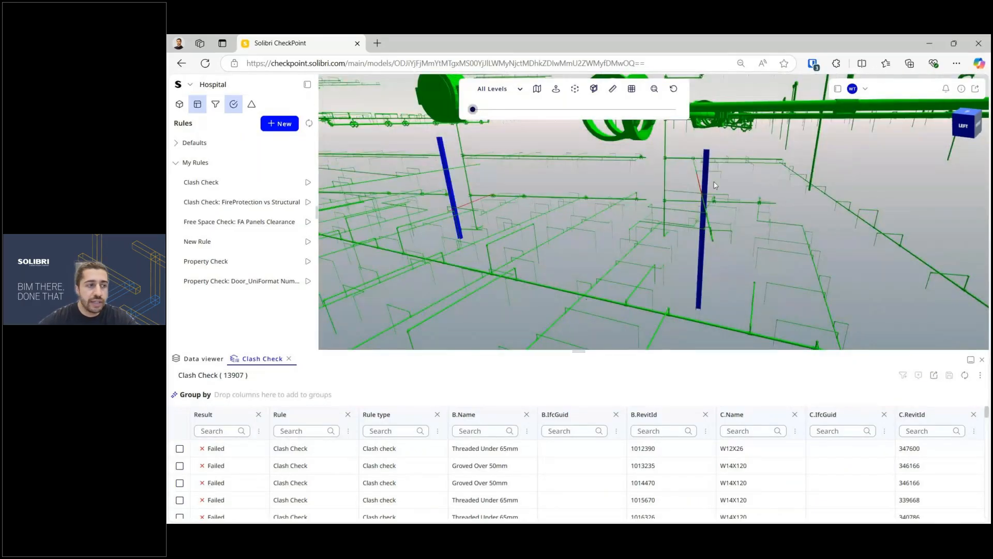
click(221, 449)
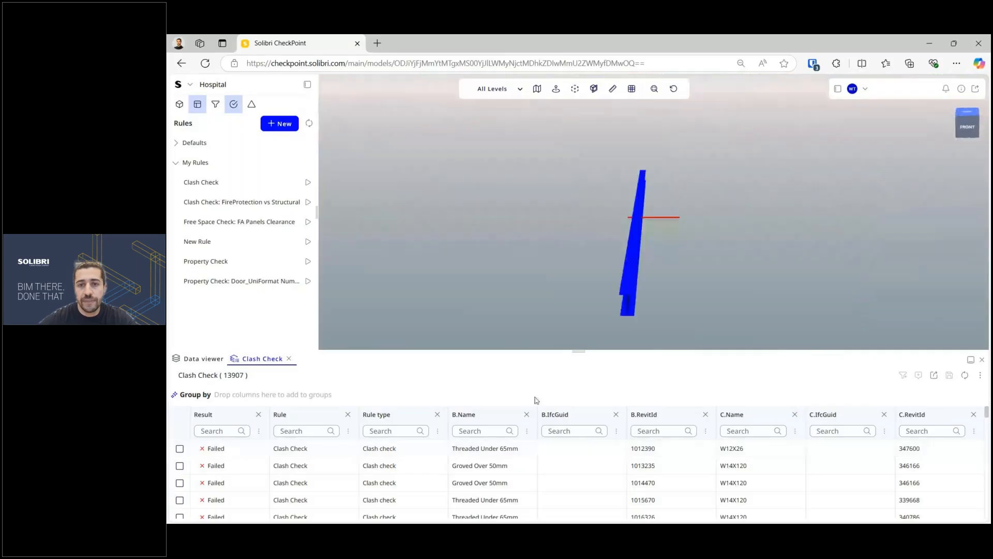
drag(653, 224, 614, 288)
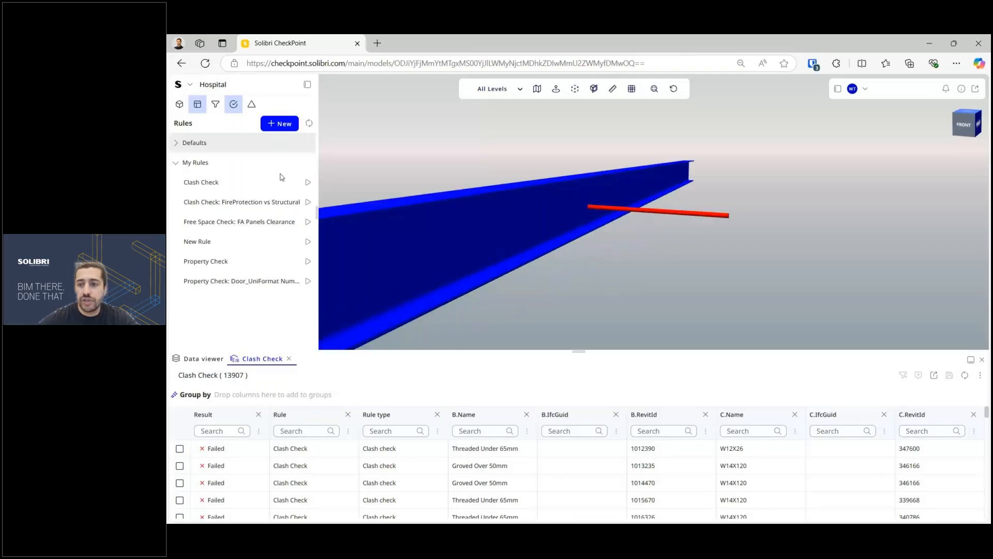
click(180, 449)
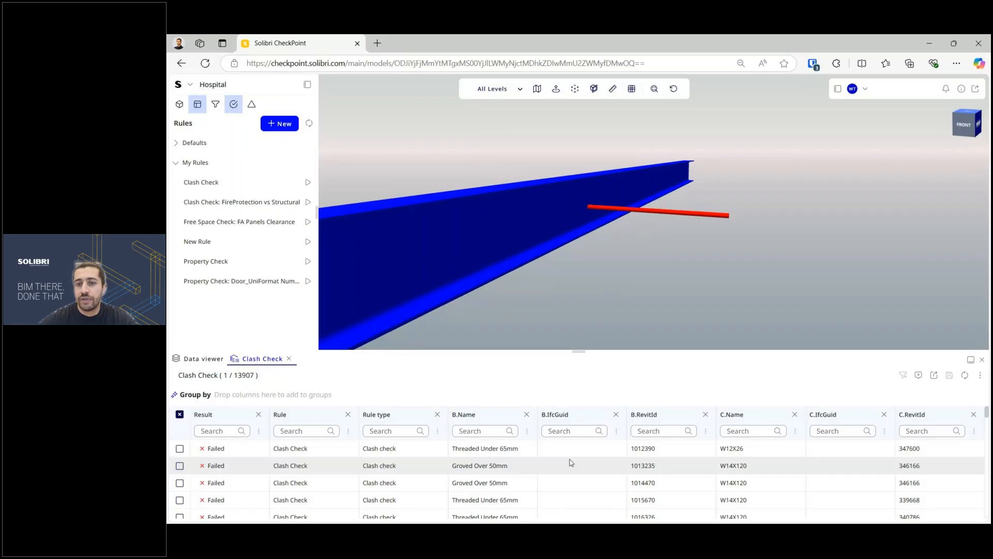
click(919, 374)
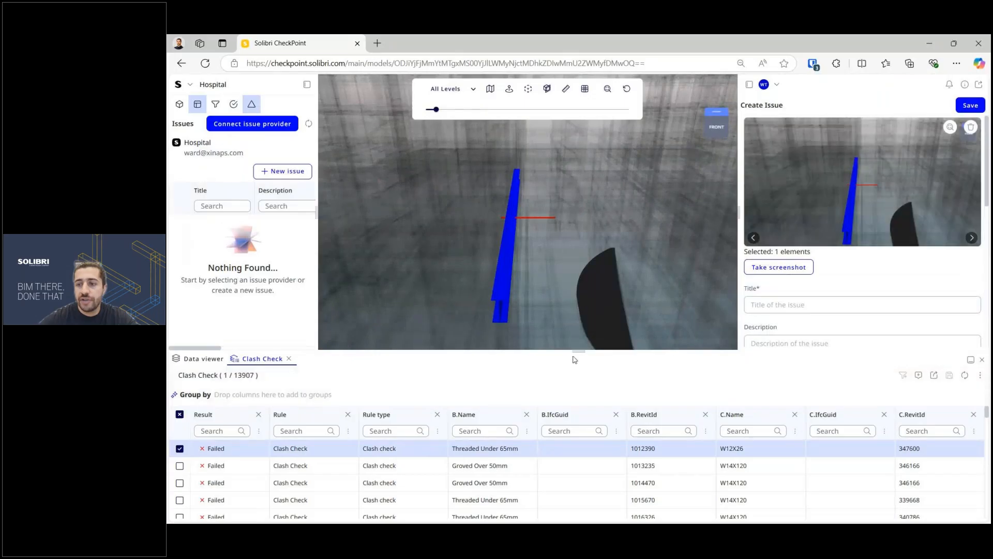
Step: Save an issue titled 'Test' with High priority and a snapshot of the diagonal beam
drag(575, 352, 576, 520)
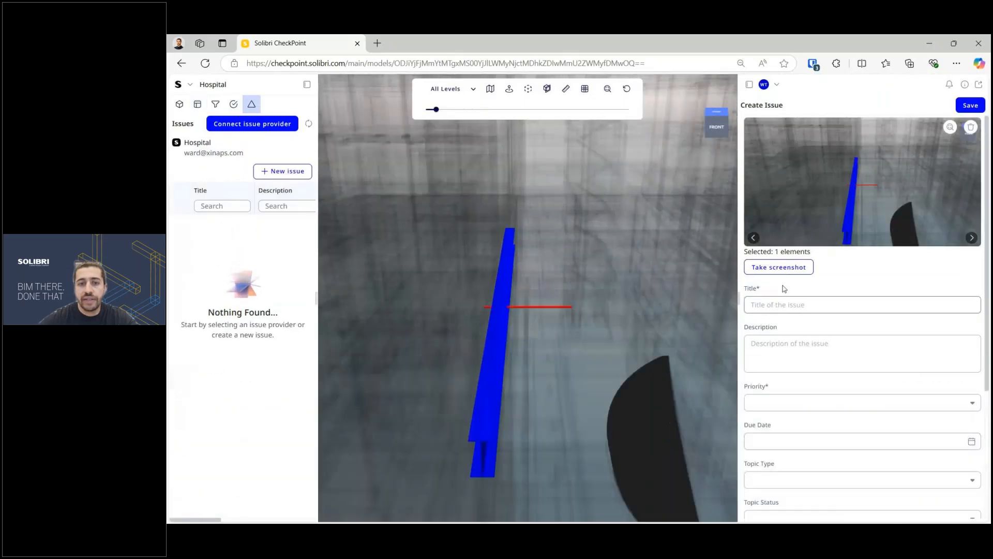
drag(484, 326, 738, 279)
click(779, 267)
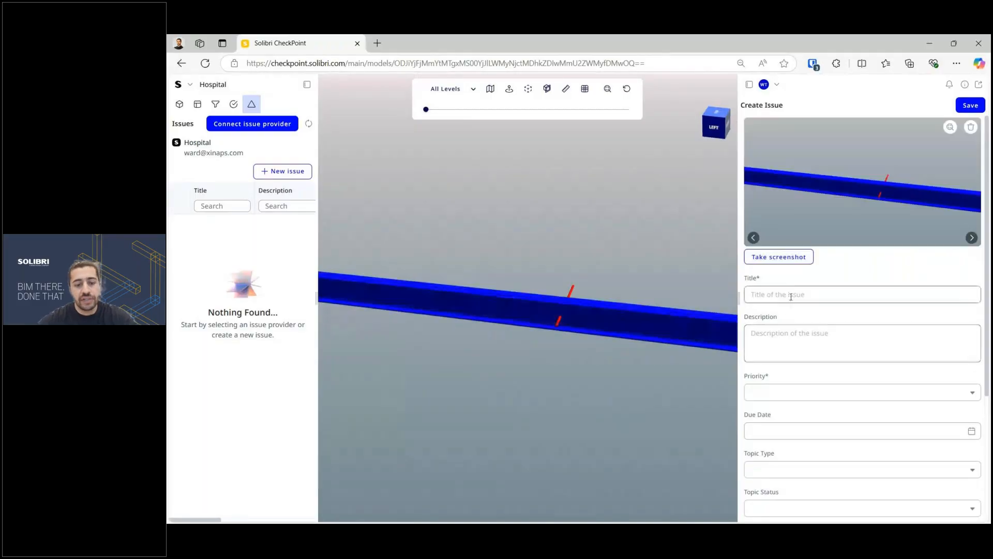
click(791, 295)
text(Test)
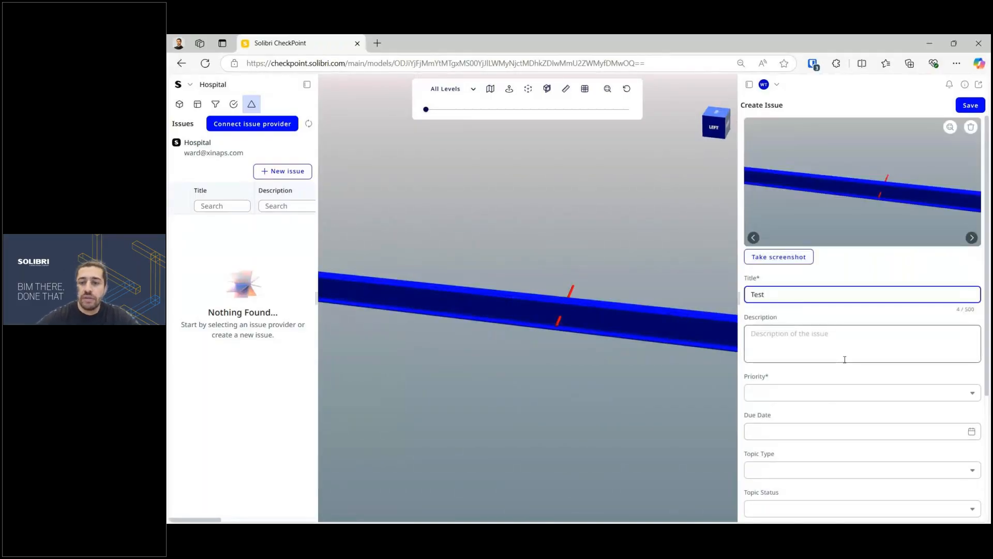
click(826, 398)
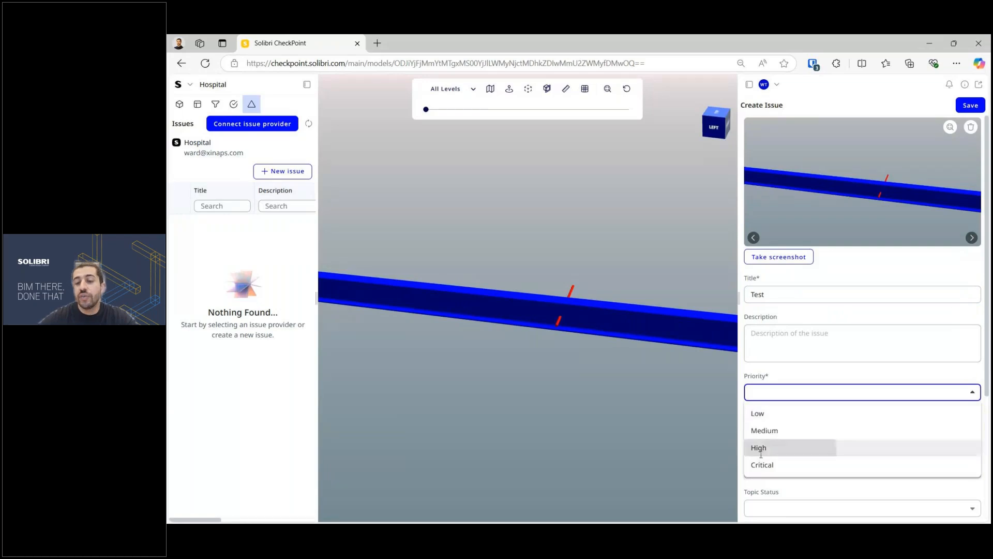
click(765, 448)
scroll(808, 427, down, 1)
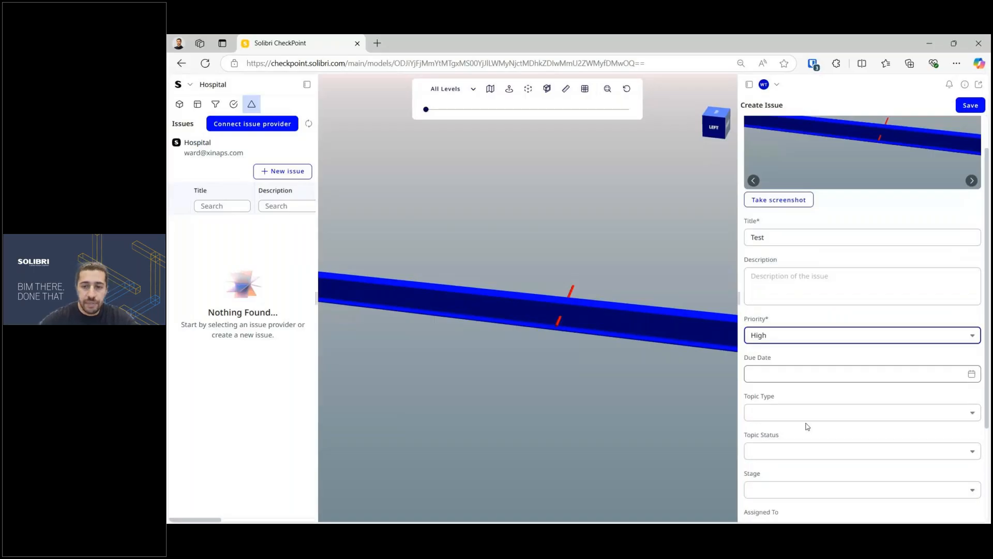
scroll(808, 427, down, 1)
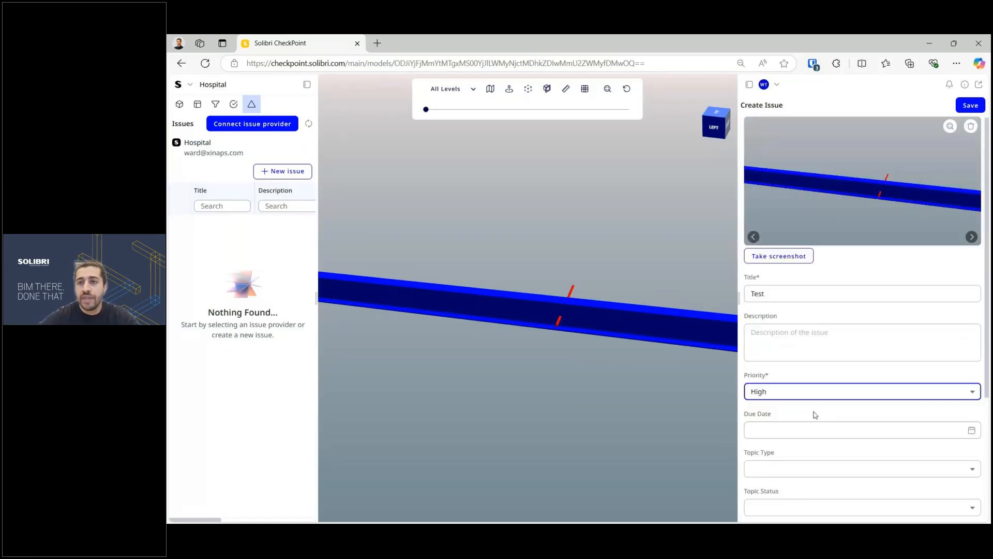
click(965, 106)
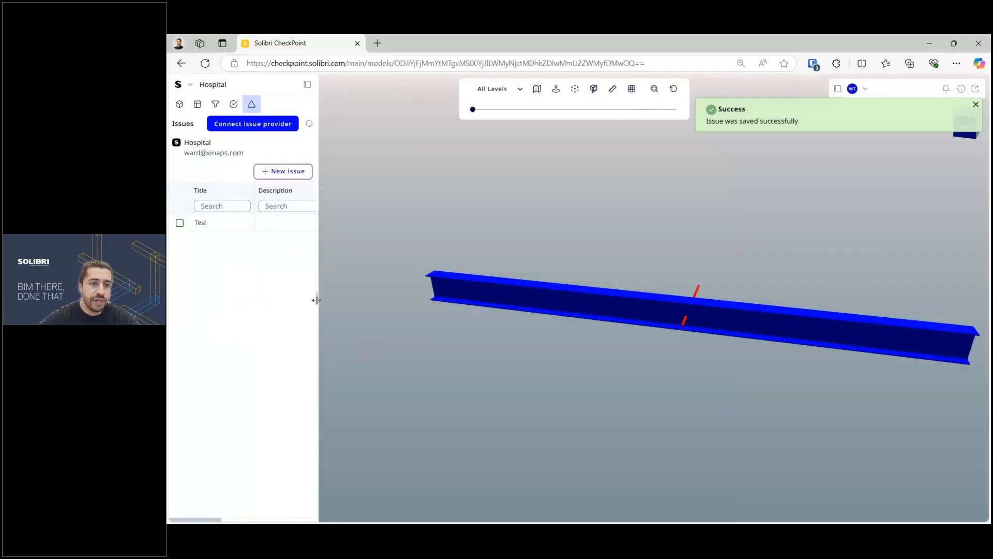
Step: Tick the Test issue, close the issue provider list without connecting, and dismiss the save message
click(180, 223)
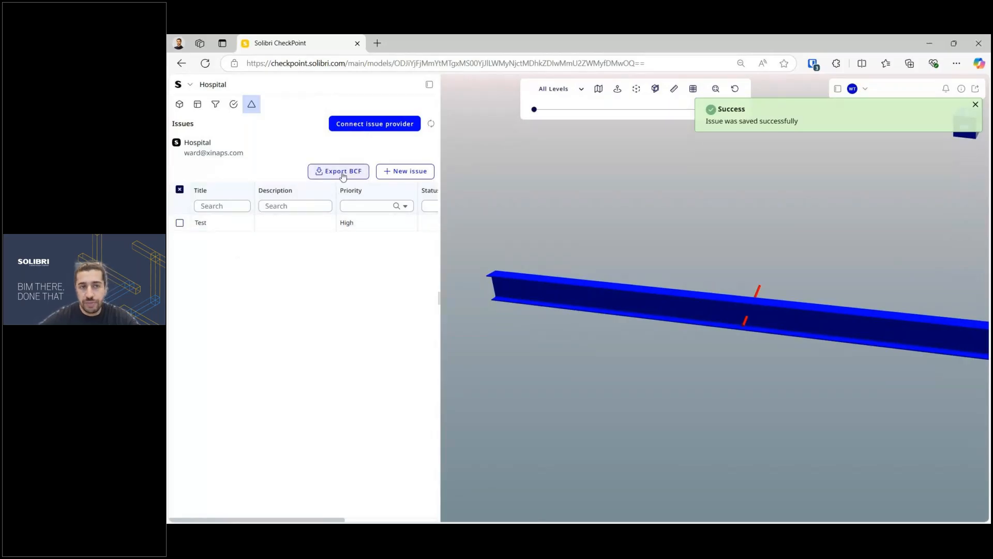
click(359, 129)
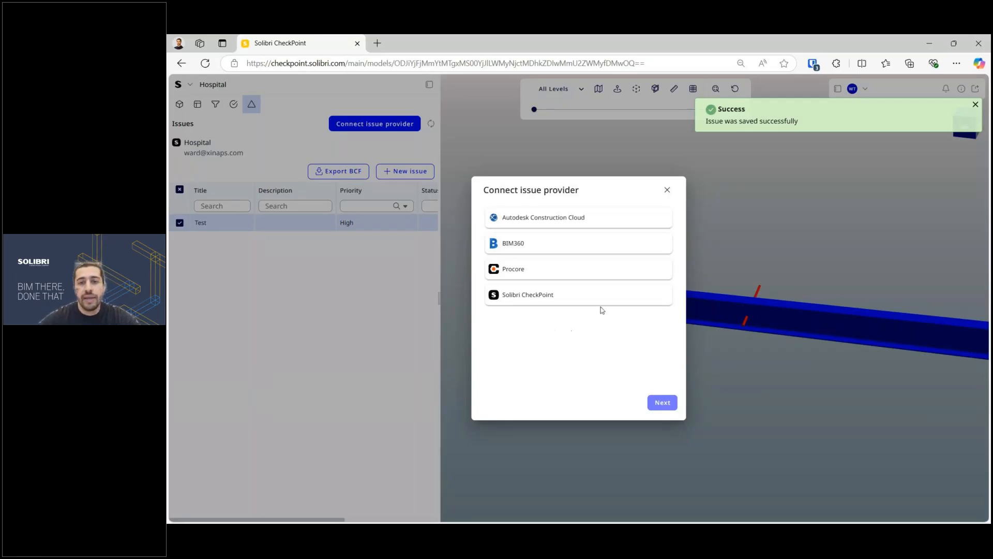
click(667, 190)
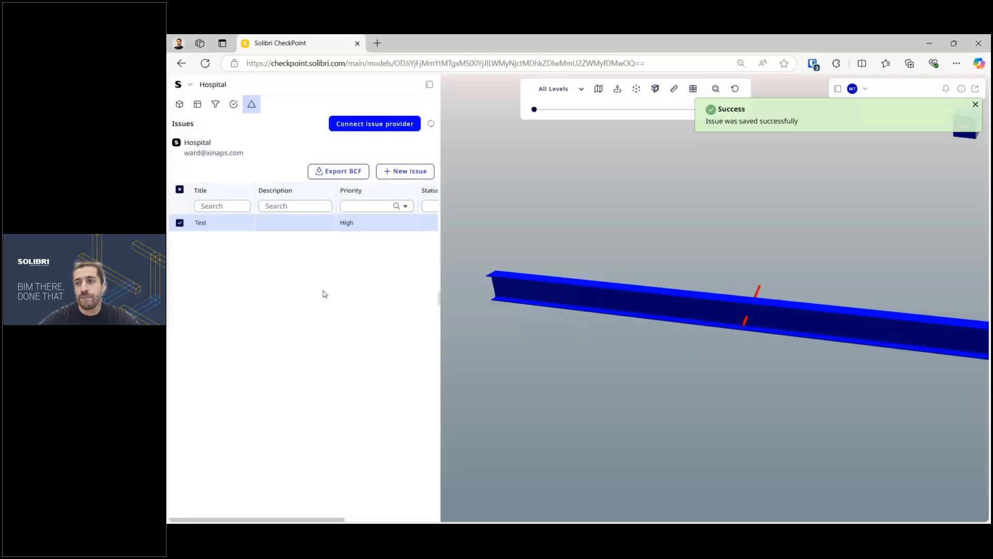
click(975, 106)
Step: Orbit and zoom the 3D view around the clashing beam toward a front view
scroll(576, 265, down, 2)
drag(580, 269, 590, 310)
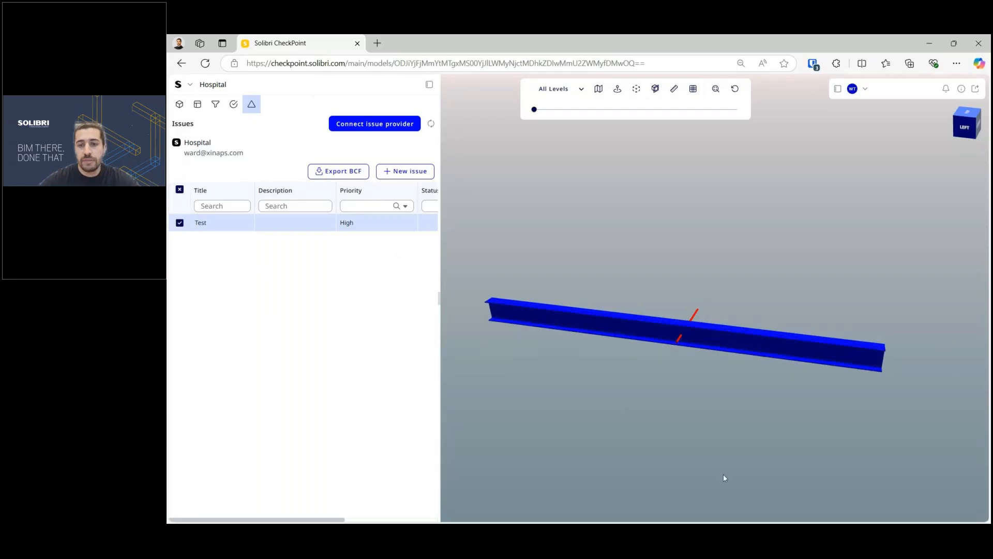
drag(712, 340, 668, 330)
scroll(668, 330, up, 3)
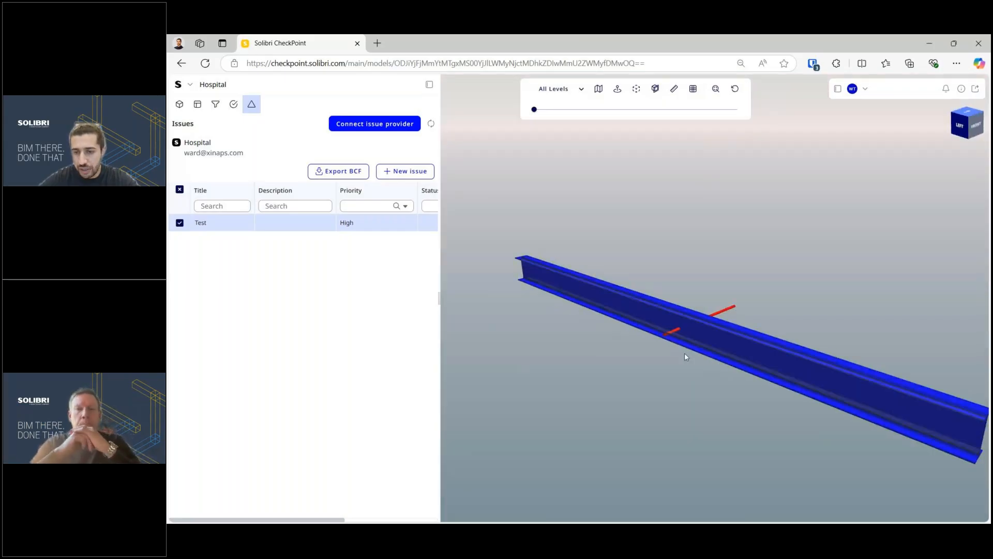